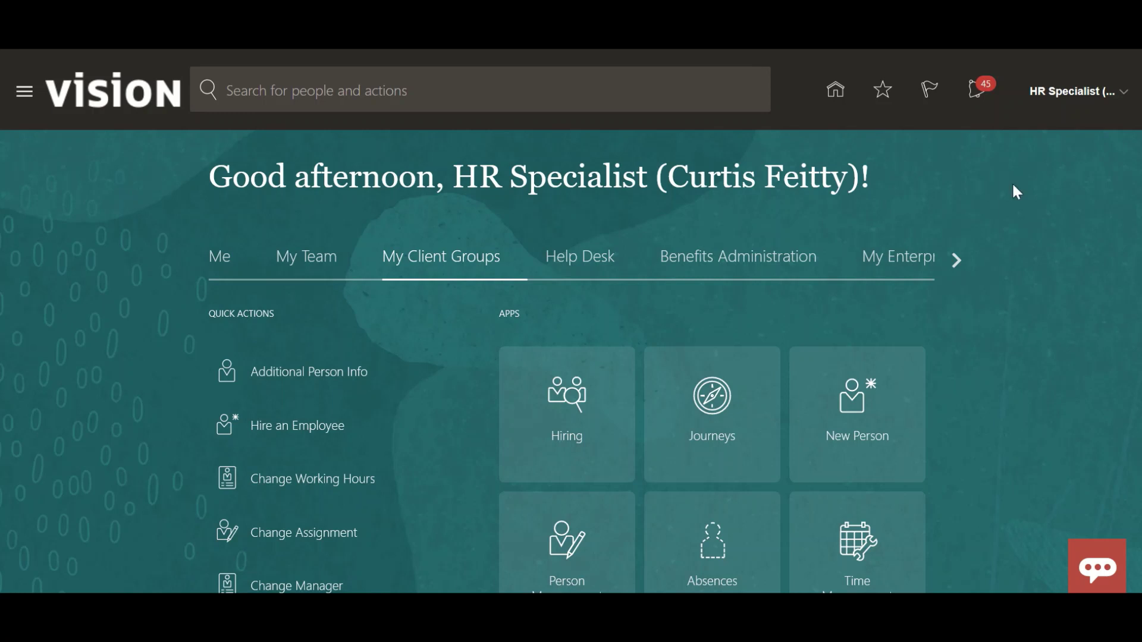
- In Setup and Maintenance, pick the Recruiting and Candidate Experience offering and show Job Requisitions tasks
left_click(1123, 94)
left_click(833, 355)
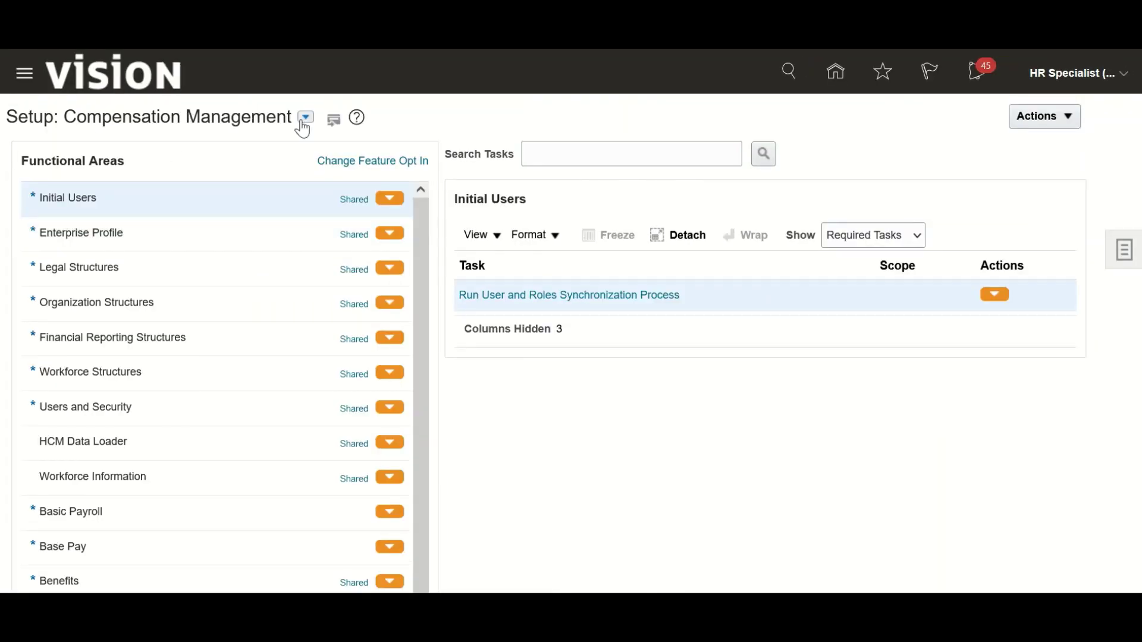
left_click(305, 118)
scroll(386, 264, "down", 5)
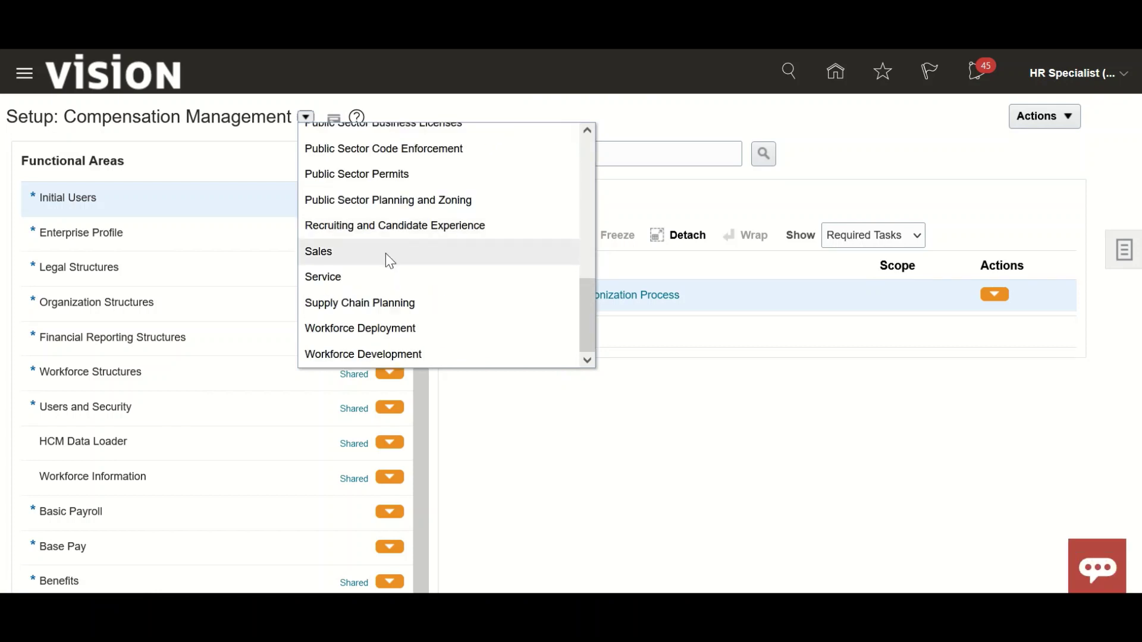
left_click(441, 411)
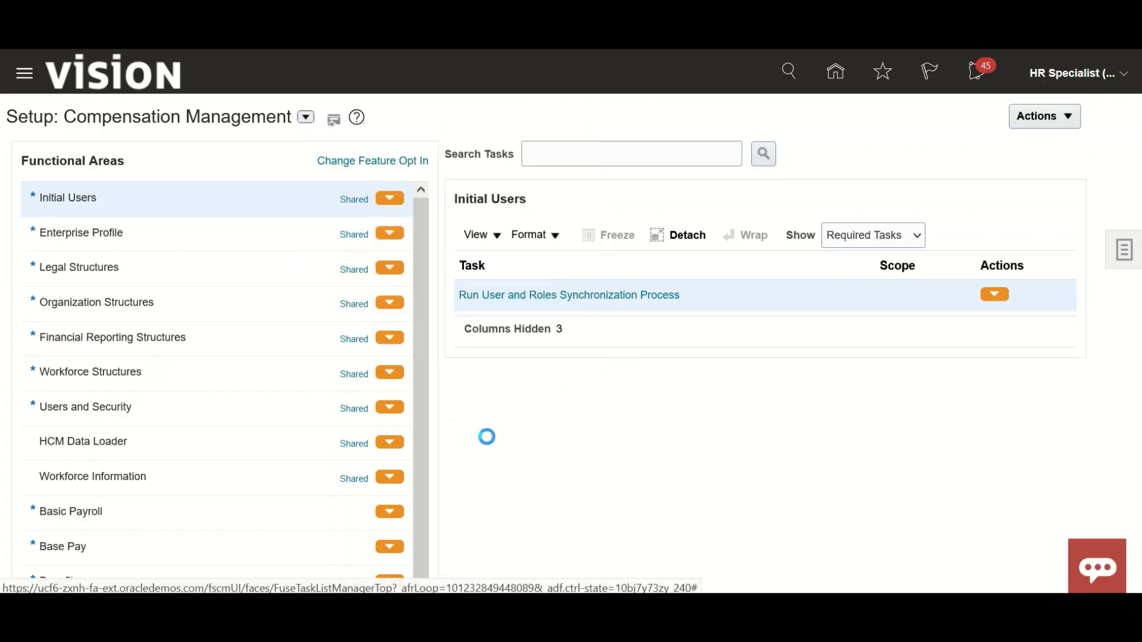
scroll(500, 454, "down", 3)
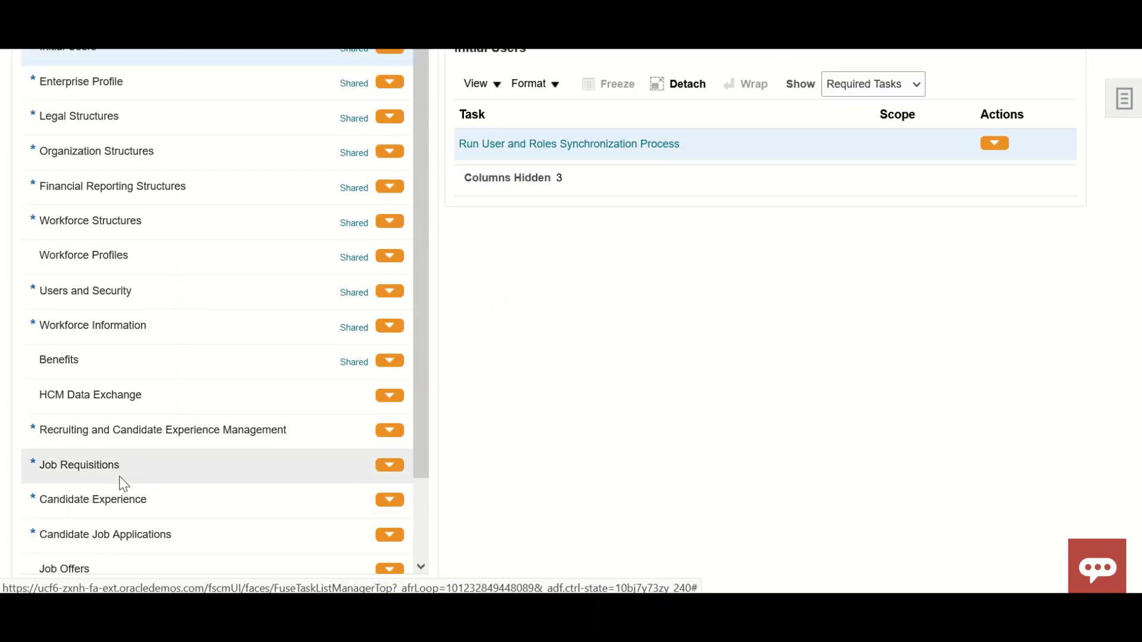
left_click(118, 474)
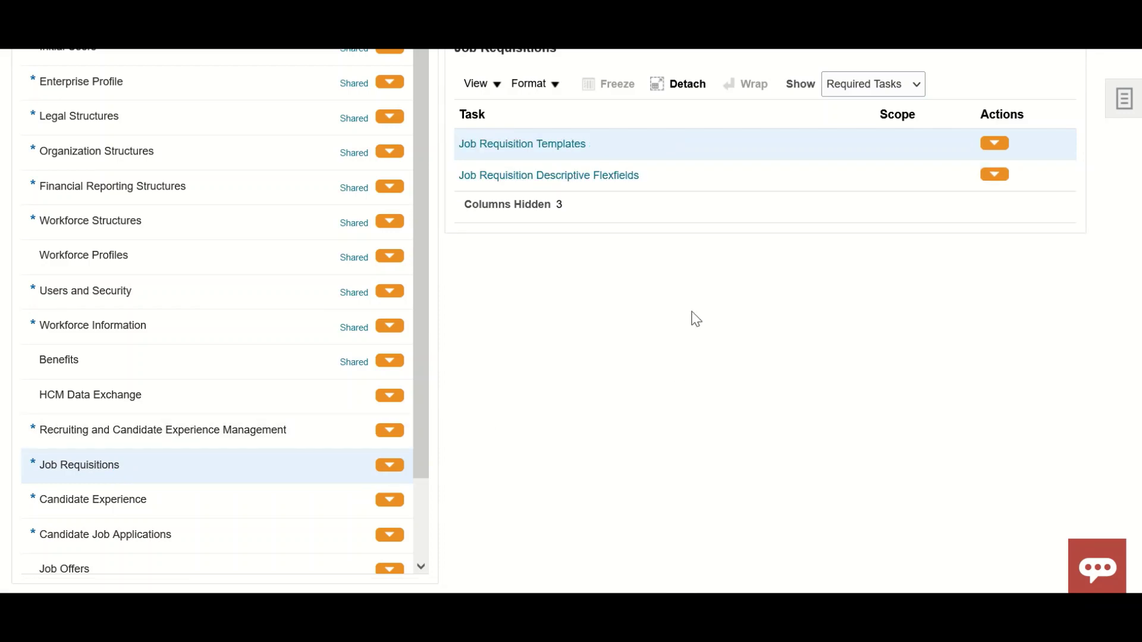
scroll(691, 319, "up", 3)
- Show All Tasks and open the Interview Schedule Templates task
left_click(917, 239)
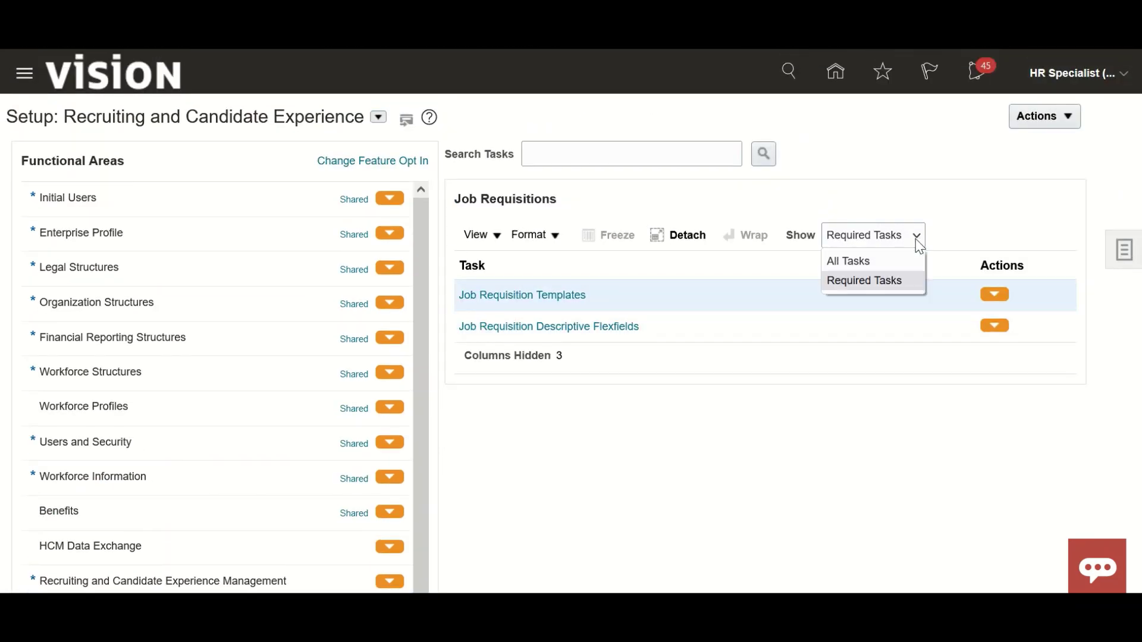
left_click(855, 260)
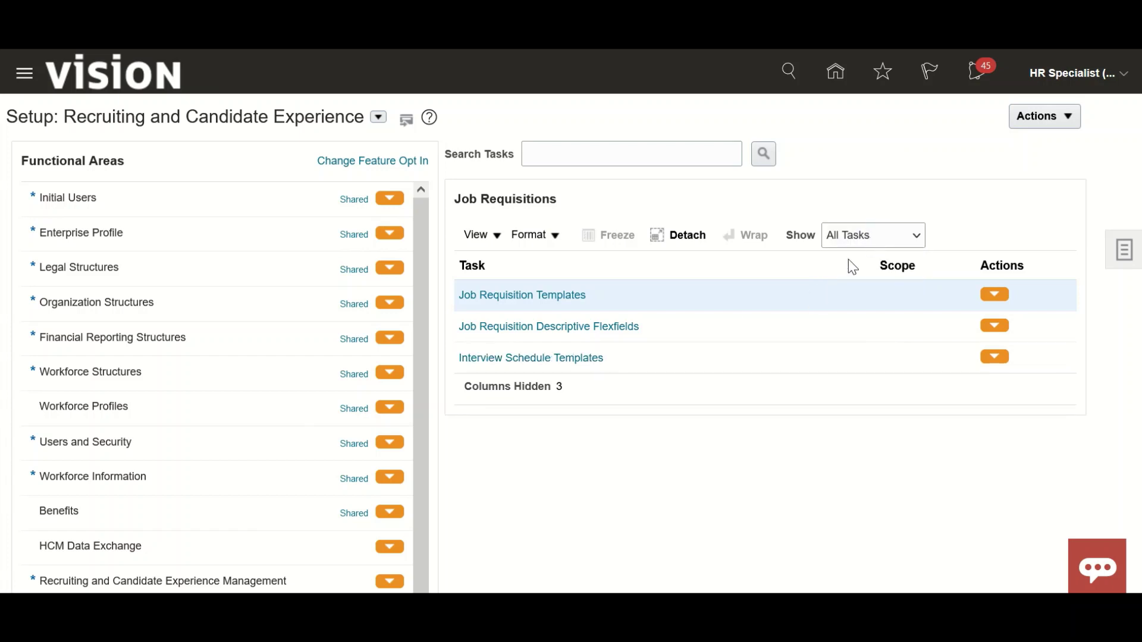
left_click(560, 359)
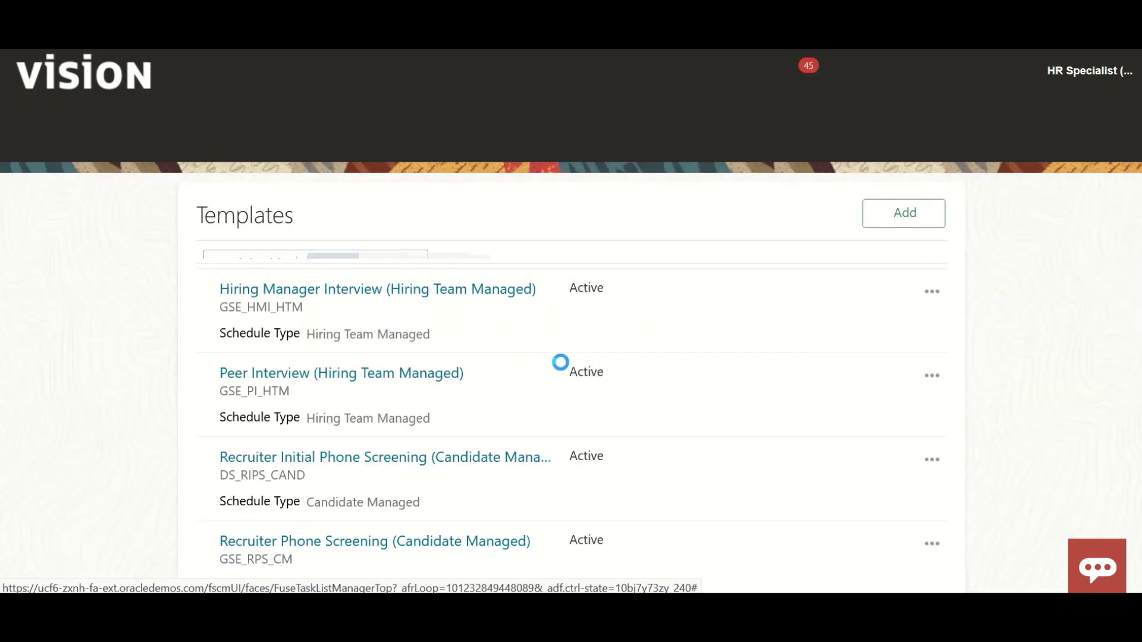
- Review the existing interview schedule templates and start adding a new one
scroll(184, 392, "down", 5)
scroll(176, 377, "up", 5)
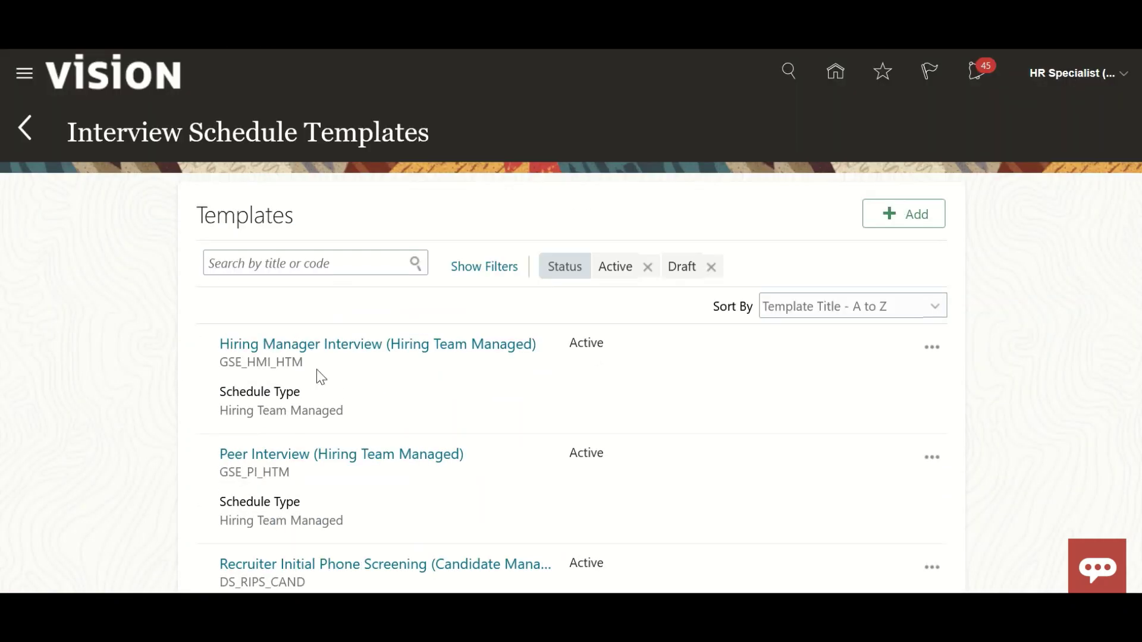
scroll(693, 359, "down", 4)
scroll(696, 364, "down", 1)
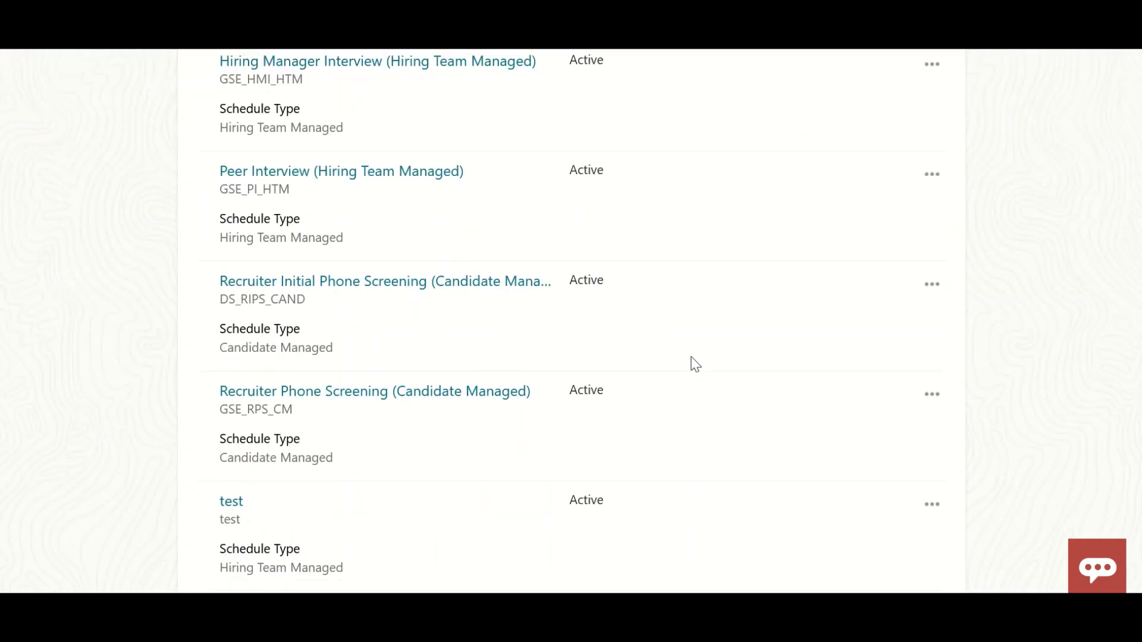
scroll(696, 364, "down", 1)
scroll(693, 364, "up", 10)
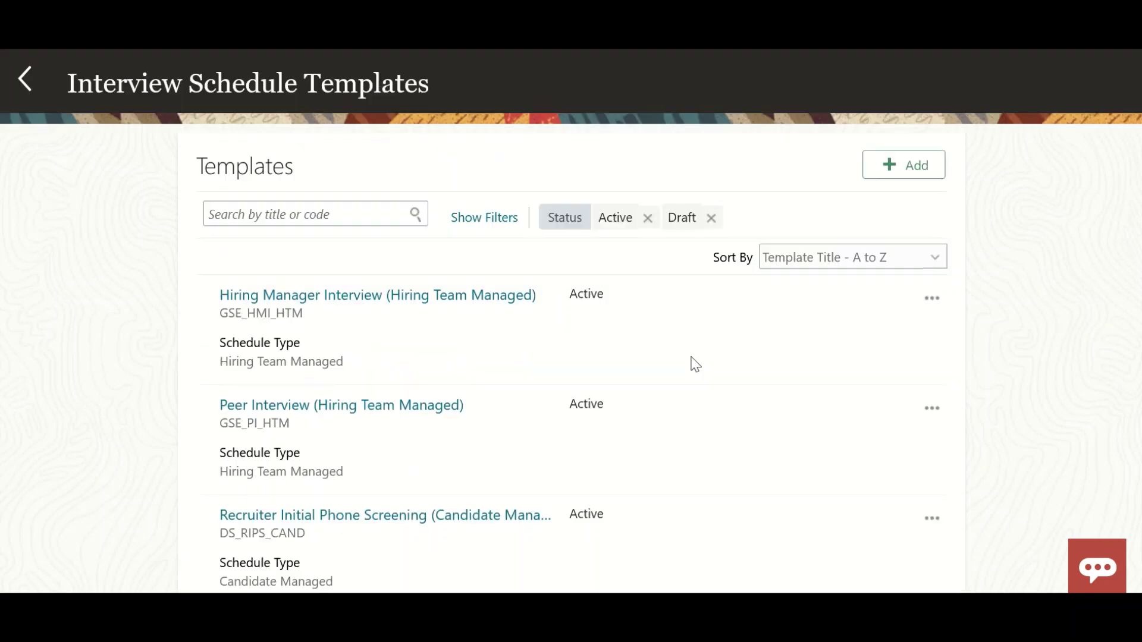
left_click(915, 213)
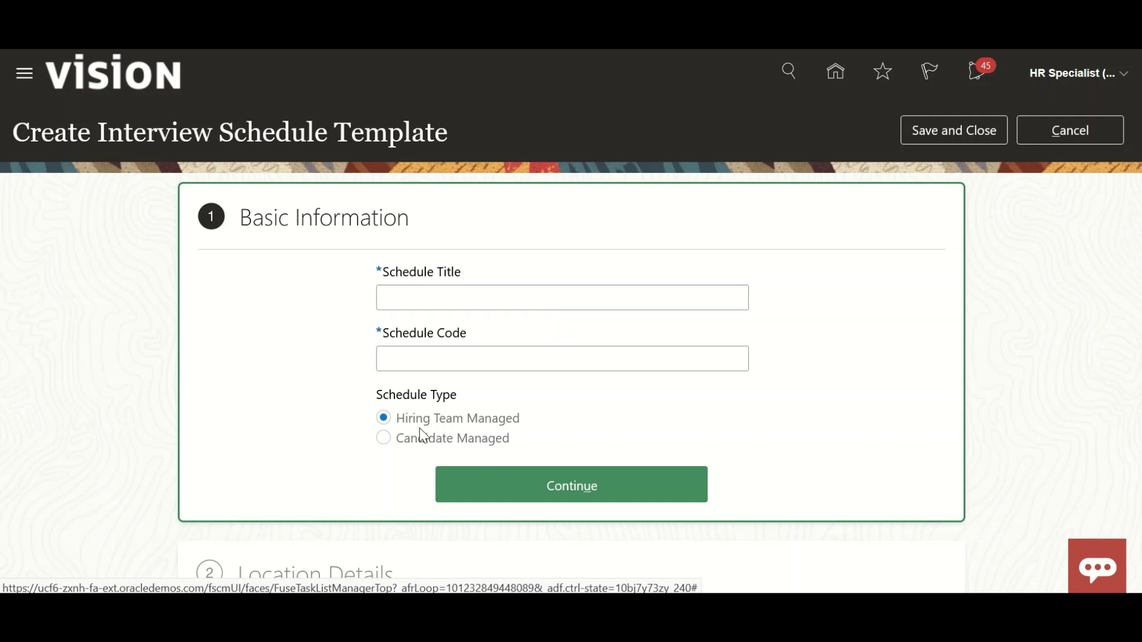
- Enter Test_Hiring as the schedule title
left_click(445, 299)
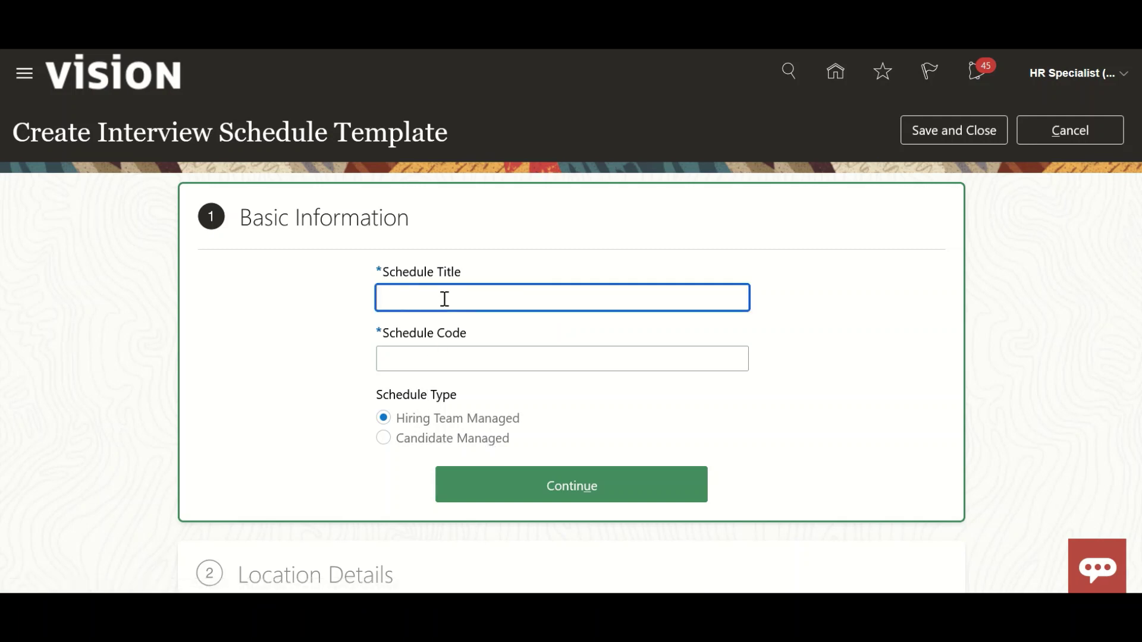
type("Test_Hiring")
double_click(445, 299)
- Set the schedule code to Test_Hiring and continue to Location Details
left_click(447, 353)
type("dcB8497")
key("ctrl+a")
key("BackSpace")
type("dcB84974")
key("BackSpace")
key("BackSpace")
key("BackSpace")
key("BackSpace")
key("BackSpace")
key("BackSpace")
key("BackSpace")
key("BackSpace")
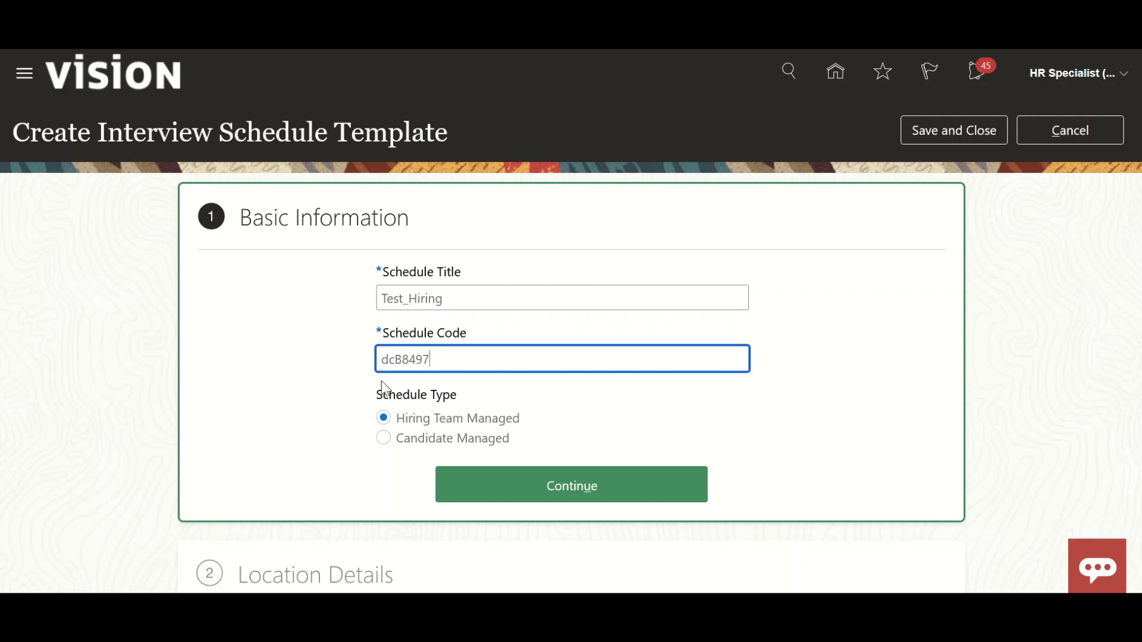
type("Test_Hiring")
left_click(595, 498)
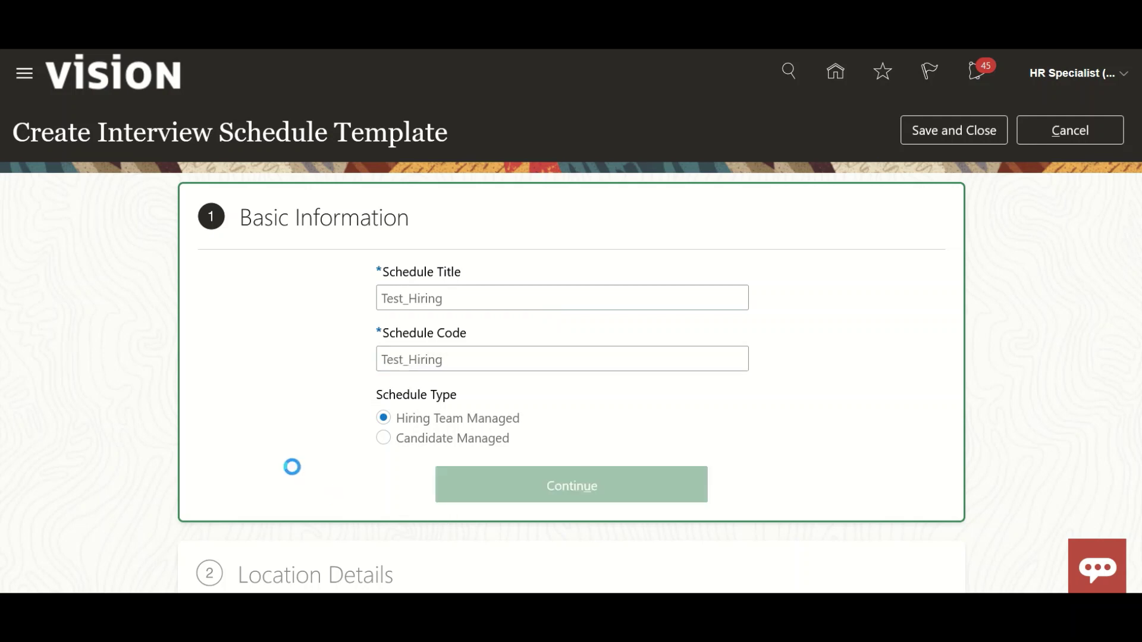
left_click(552, 339)
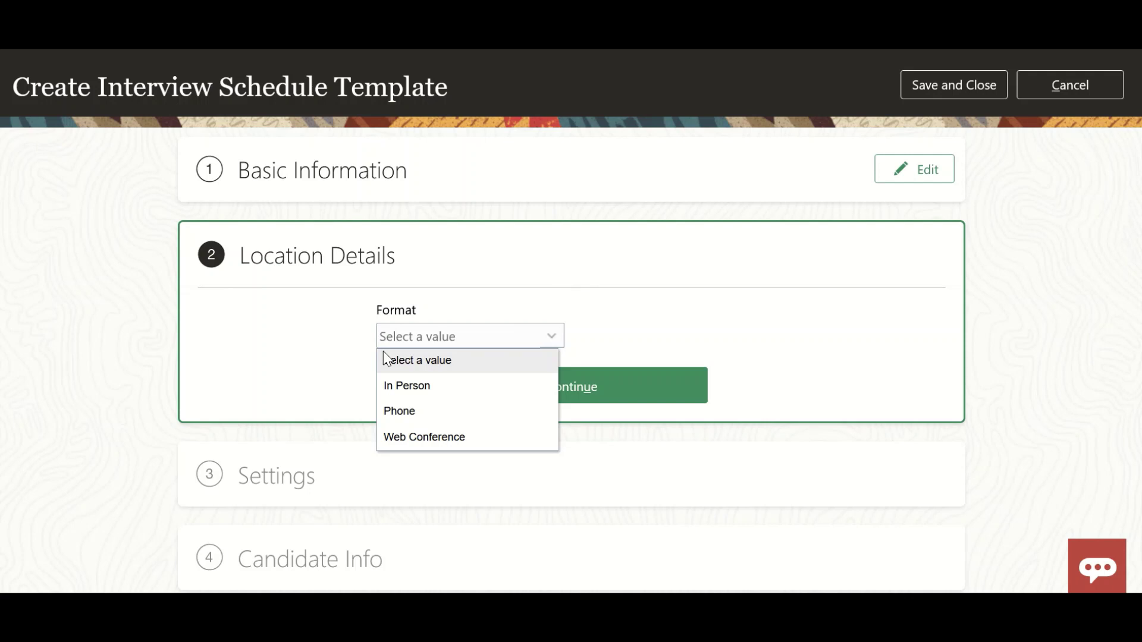
- Try the In Person and Phone formats, then set the interview format to Web Conference
left_click(402, 386)
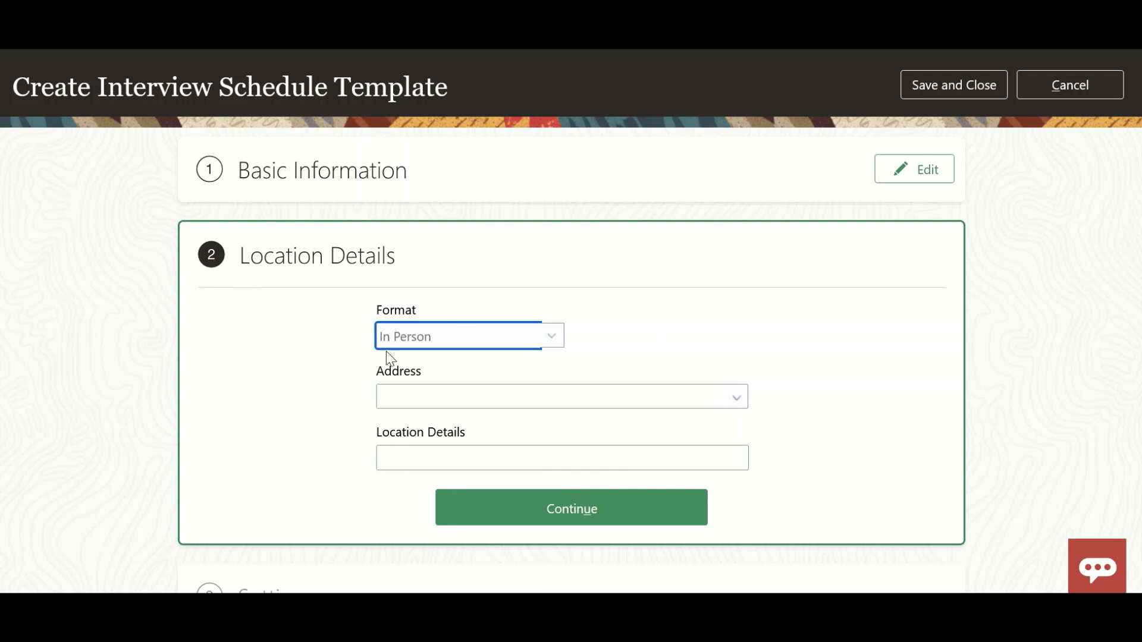
left_click(744, 401)
left_click(786, 458)
left_click(546, 335)
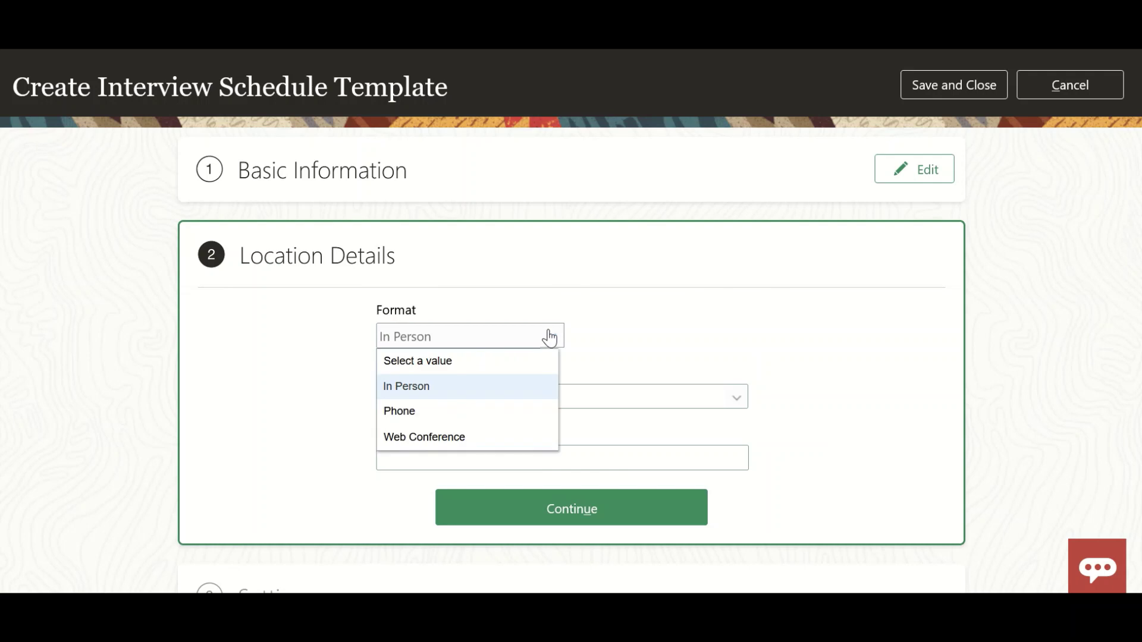
left_click(492, 416)
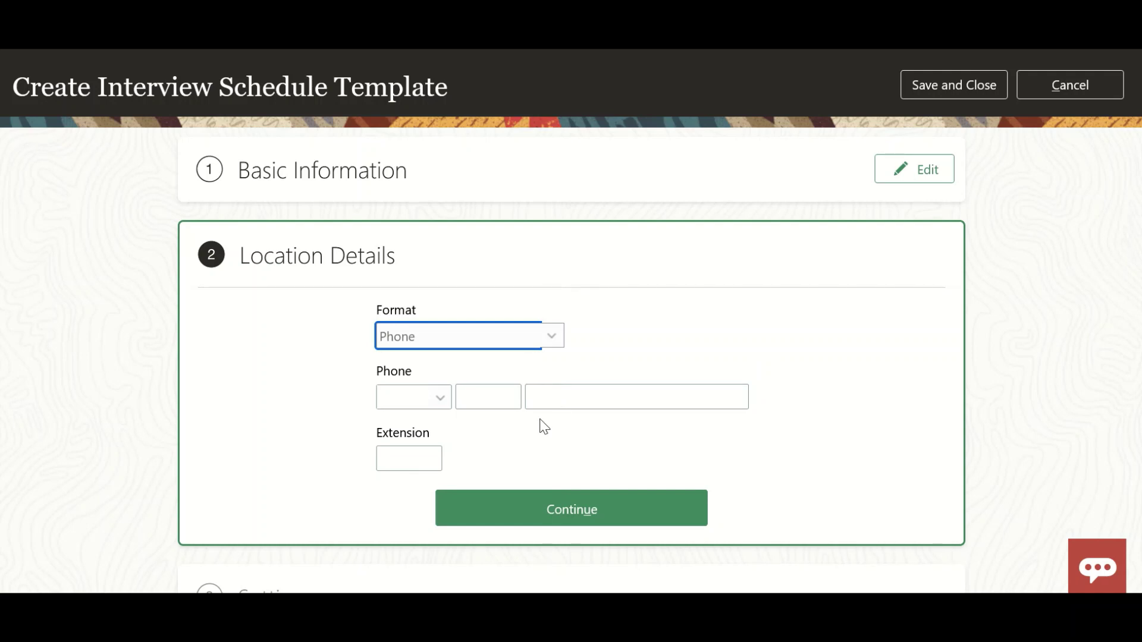
left_click(550, 336)
left_click(487, 439)
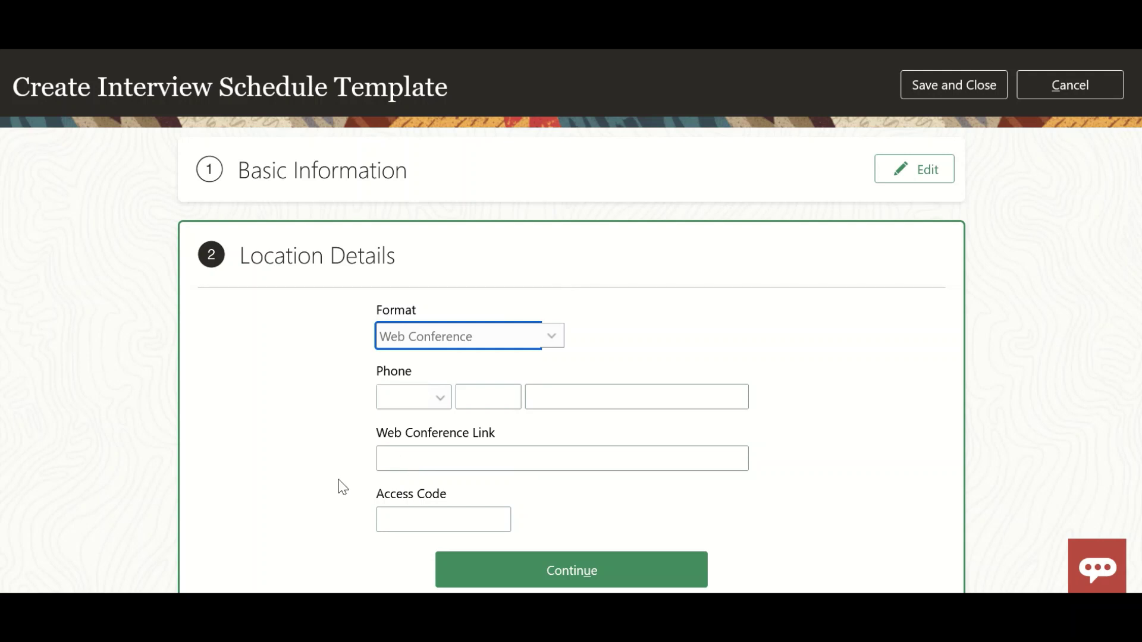
scroll(337, 488, "down", 3)
scroll(303, 423, "up", 3)
left_click(552, 335)
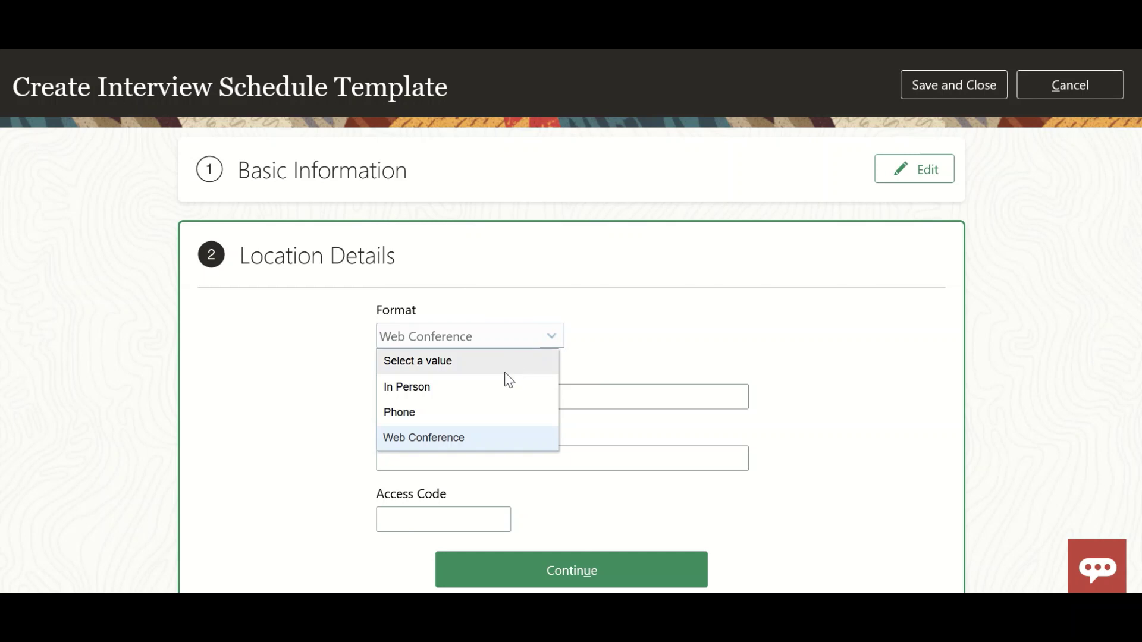
left_click(492, 438)
left_click(464, 459)
type("Htt")
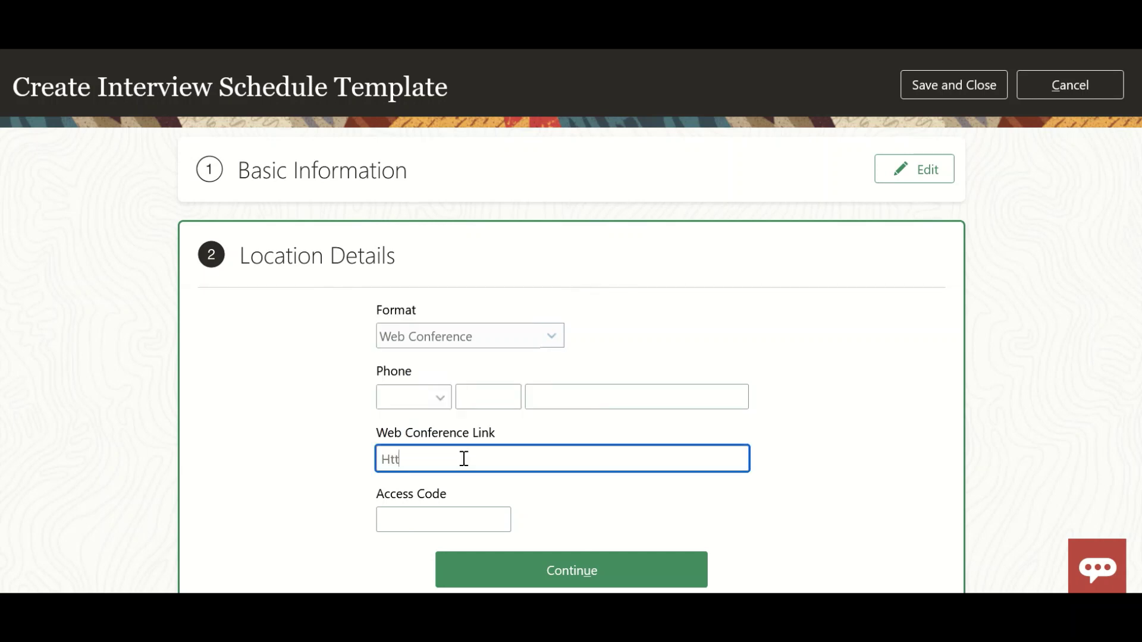
type("ps://abc.com")
- Let candidates cancel interviews and block last-minute changes
left_click(523, 559)
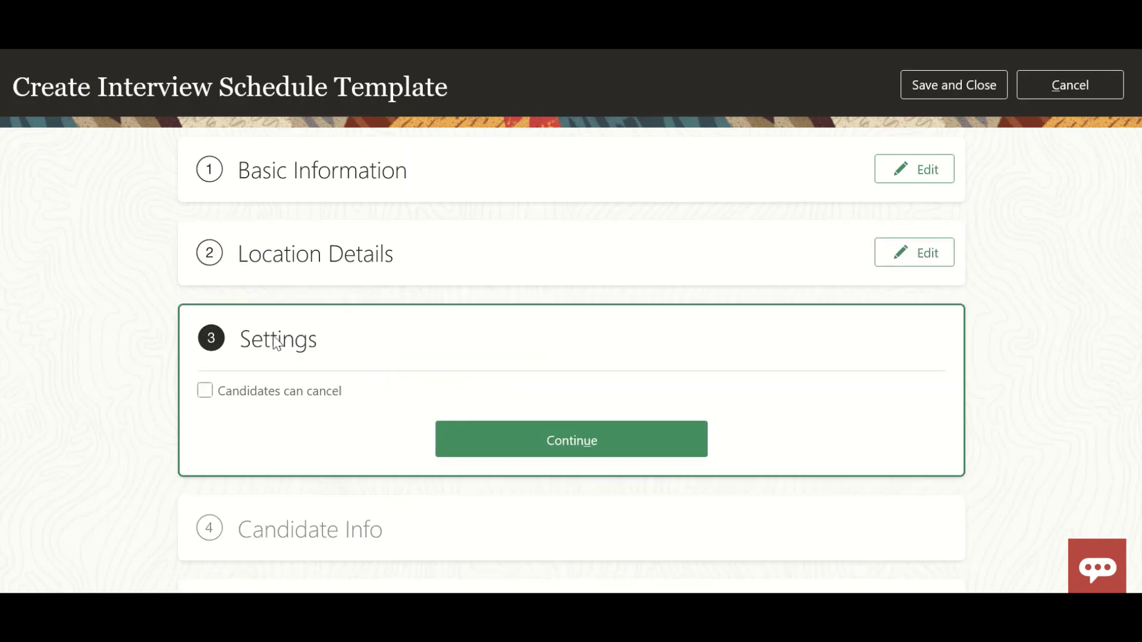
left_click(208, 391)
left_click(210, 417)
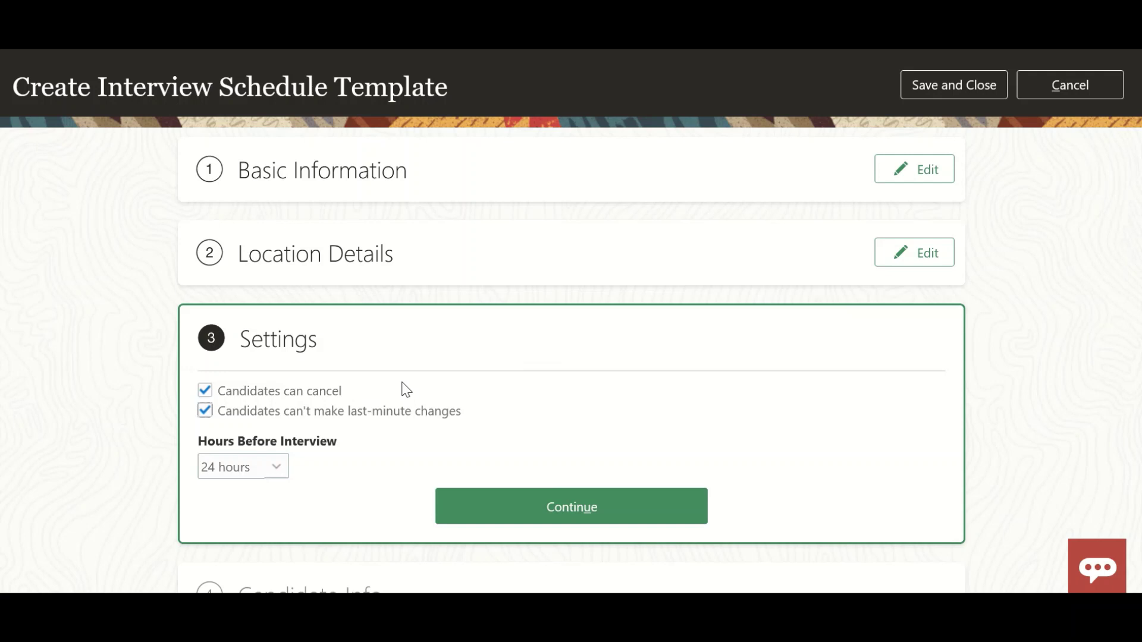
- Set the change cutoff to 24 hours before the interview and continue to Candidate Info
left_click(285, 474)
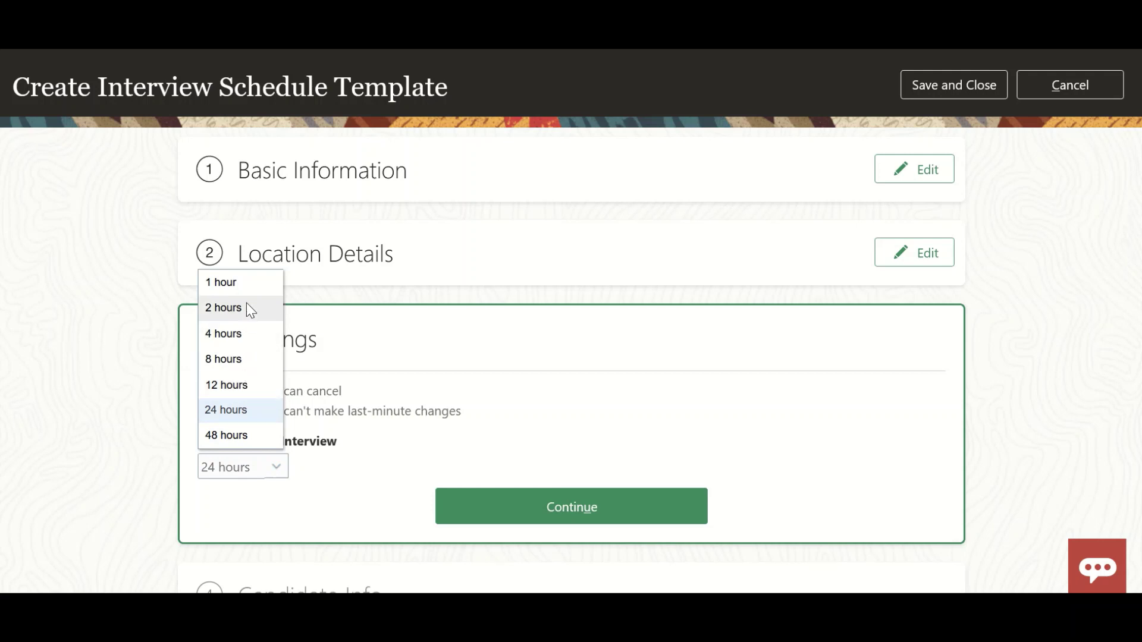
left_click(362, 485)
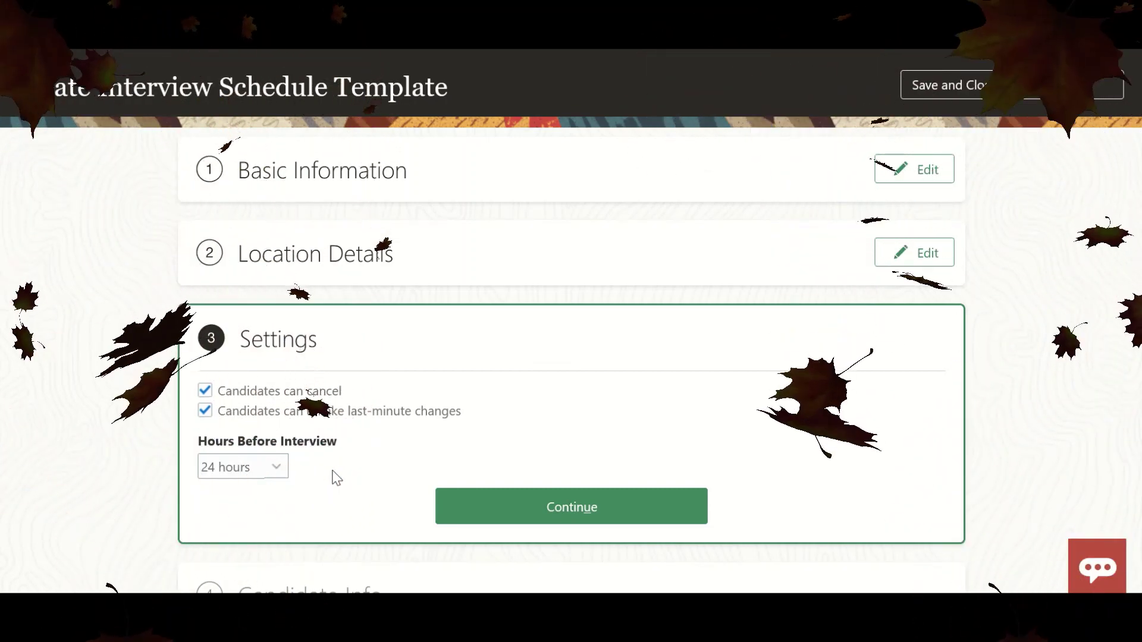
left_click(268, 475)
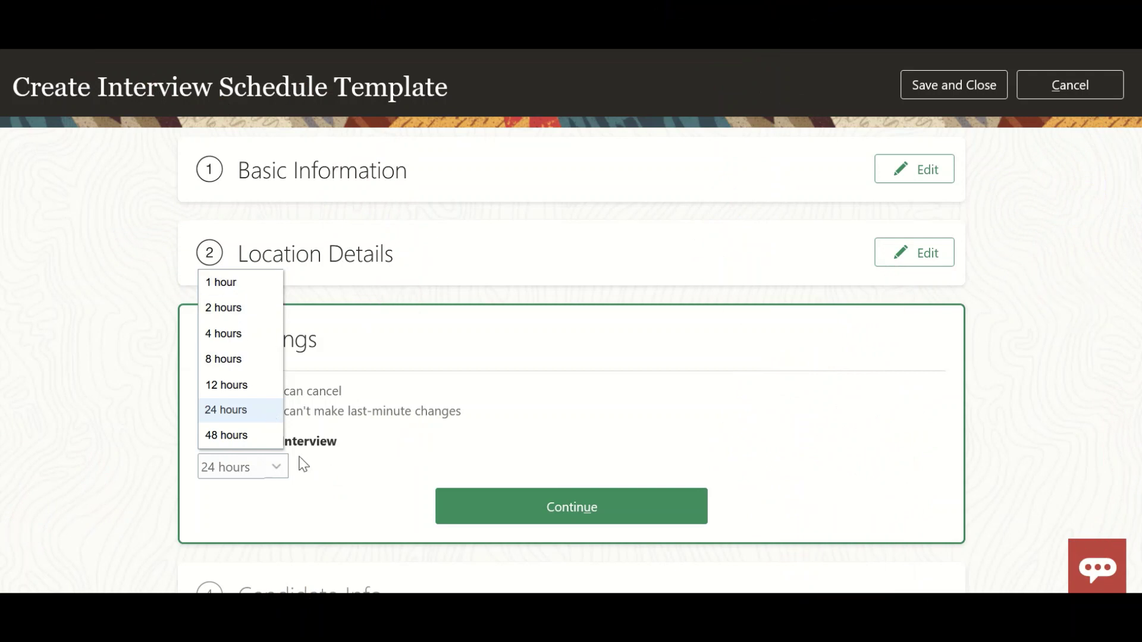
left_click(273, 411)
left_click(514, 521)
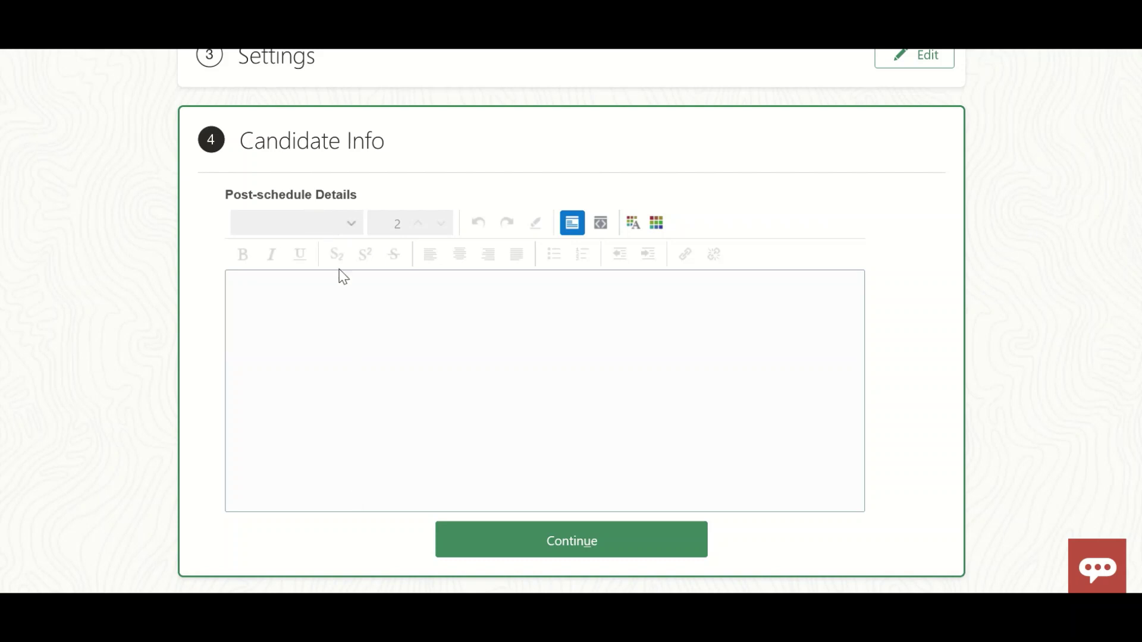
- Enter 'test' as the post-schedule details and submit the Candidate Info step
left_click(333, 310)
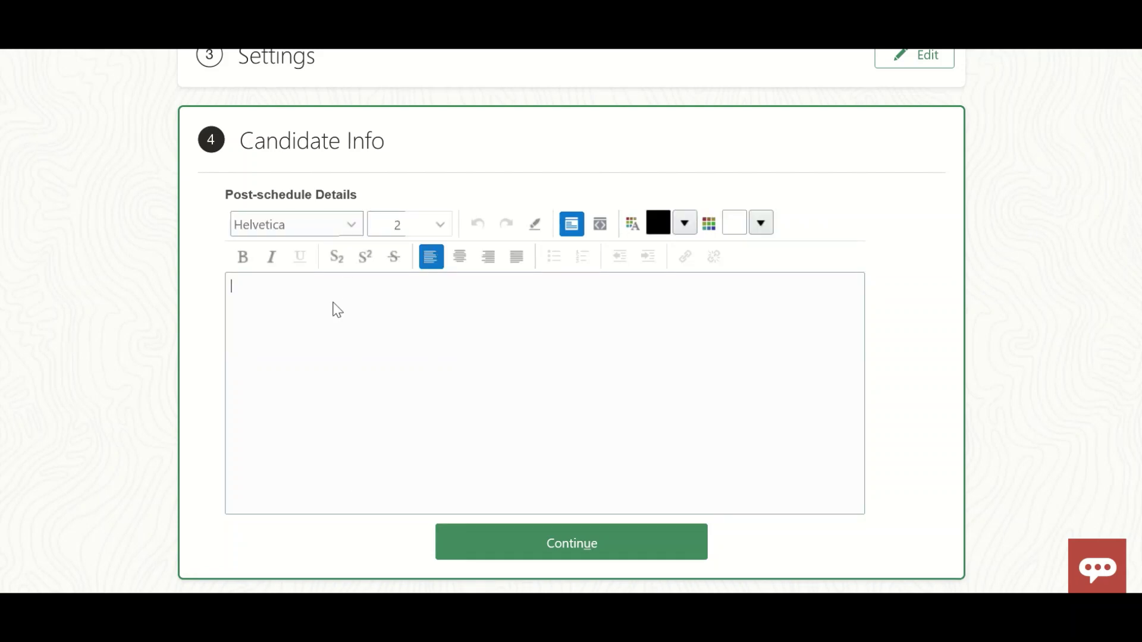
type("test")
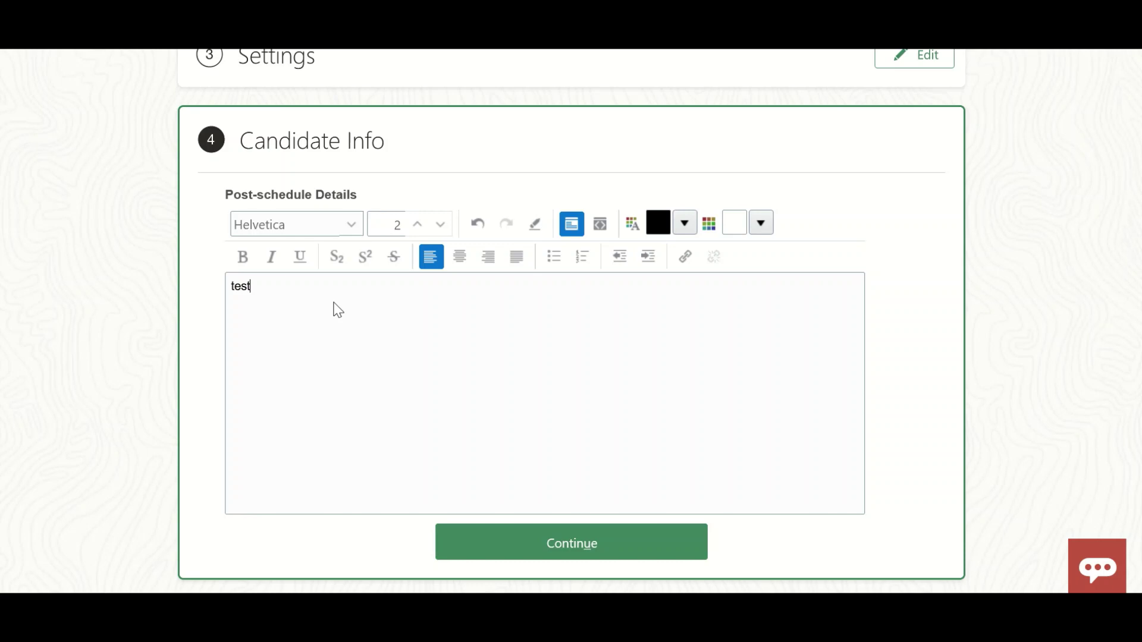
left_click(487, 546)
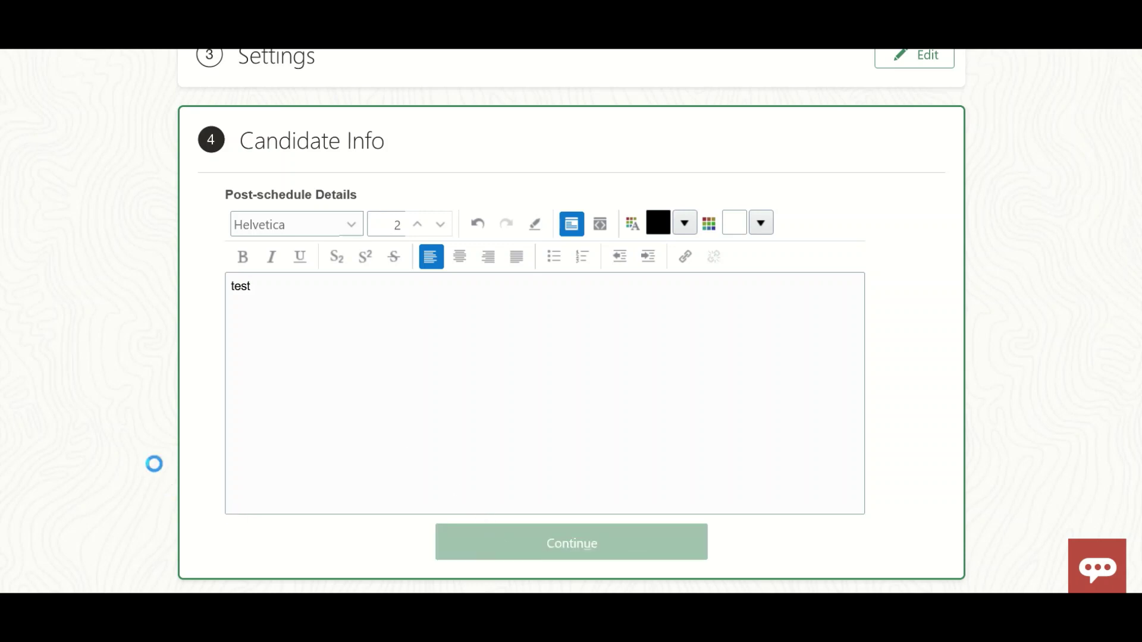
- Include the job posting link, resume link and .ics attachment in interviewer documents
left_click(214, 355)
left_click(213, 375)
left_click(213, 394)
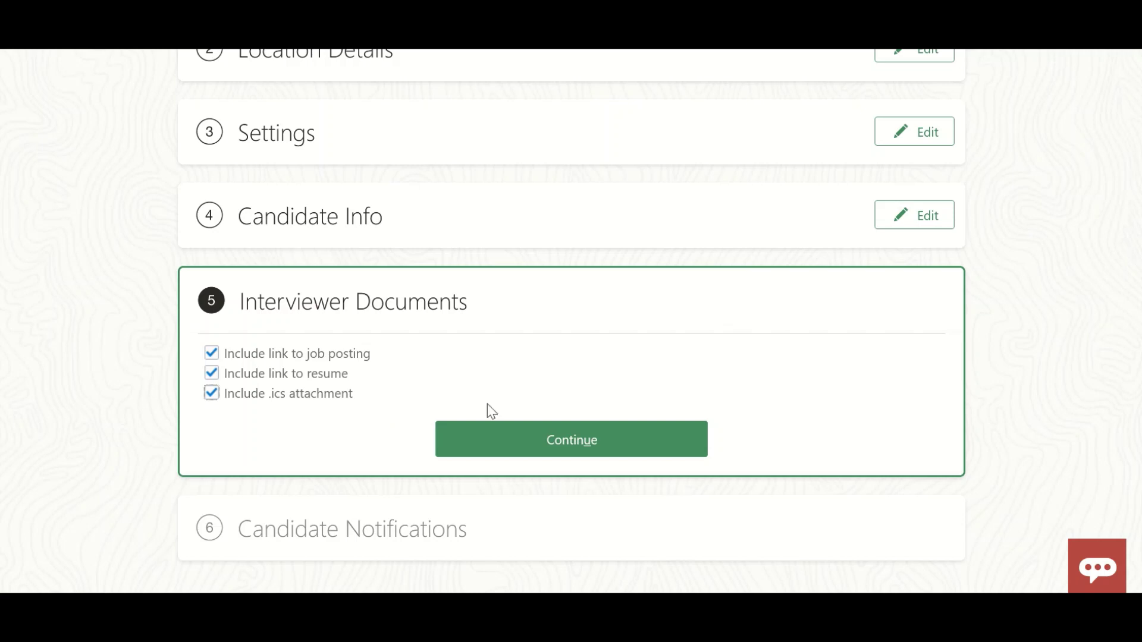
- Assign the standard Scheduled, Canceled, Updated, Reminder and Rescheduled interview notifications
left_click(525, 451)
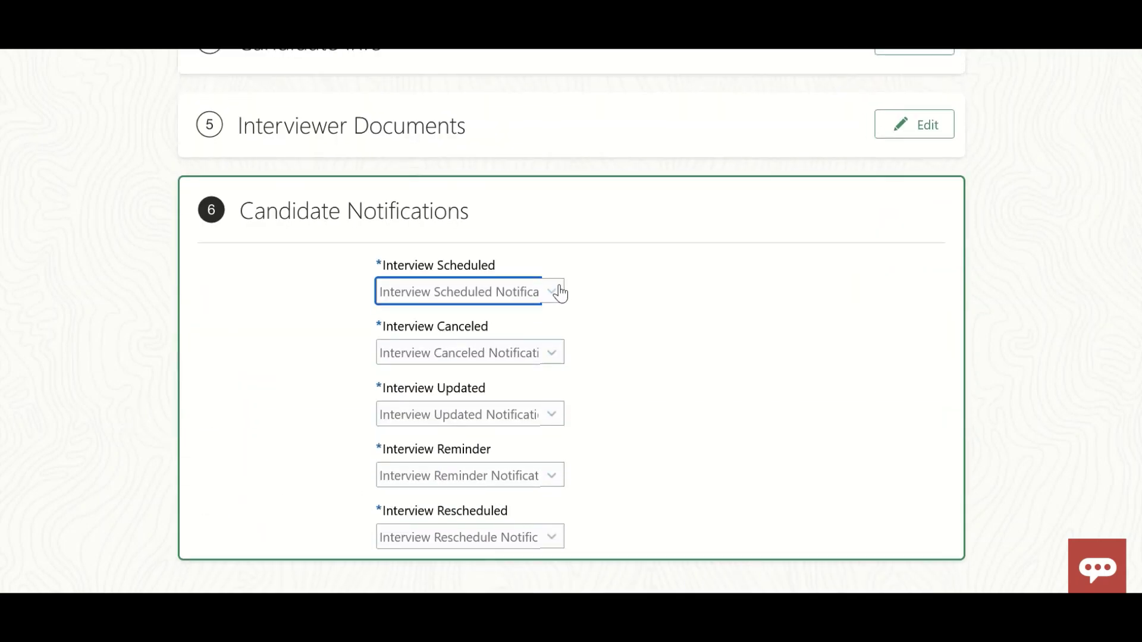
left_click(557, 289)
left_click(542, 324)
left_click(553, 353)
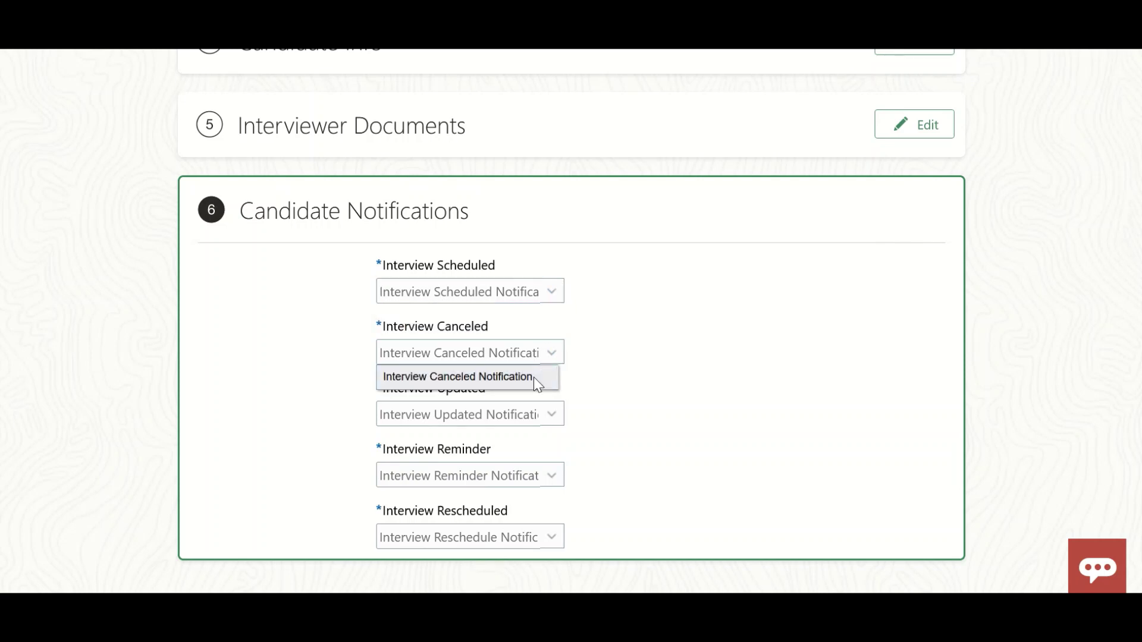
left_click(533, 378)
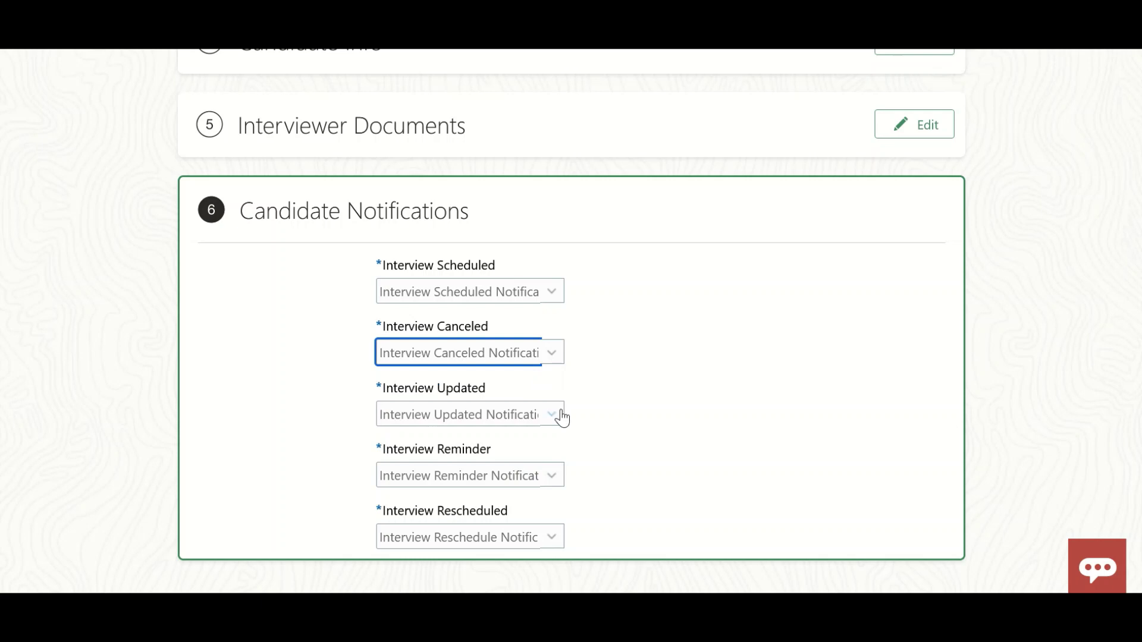
left_click(554, 416)
left_click(540, 439)
left_click(548, 474)
left_click(534, 502)
left_click(552, 538)
left_click(537, 559)
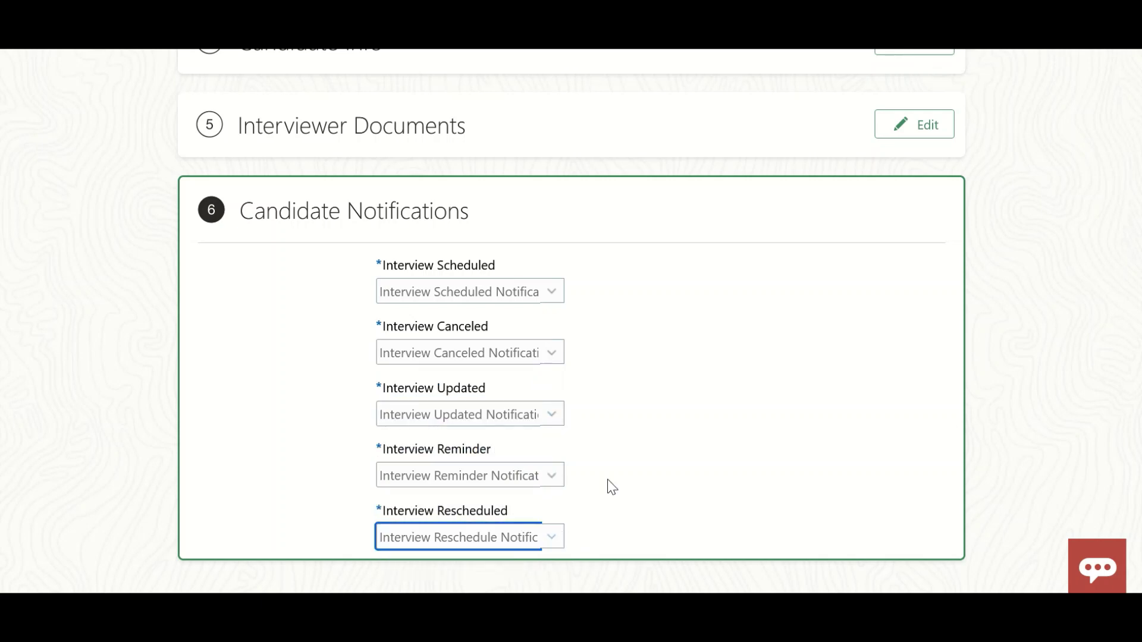
- Save and close the Test_Hiring template, leaving it as a Draft
scroll(616, 468, "up", 8)
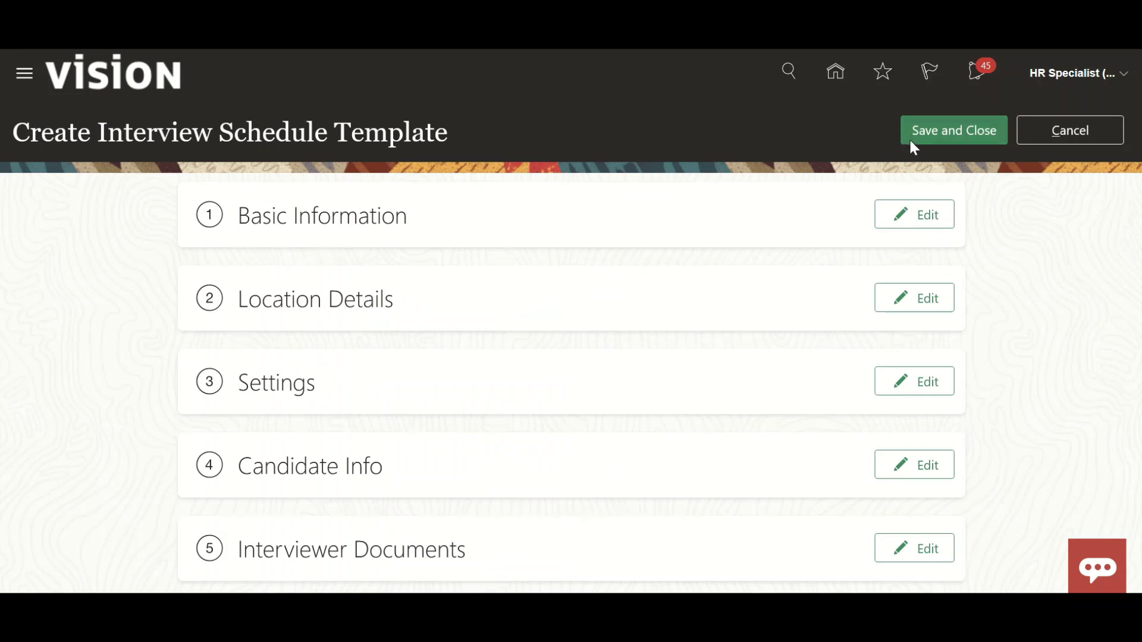
left_click(911, 137)
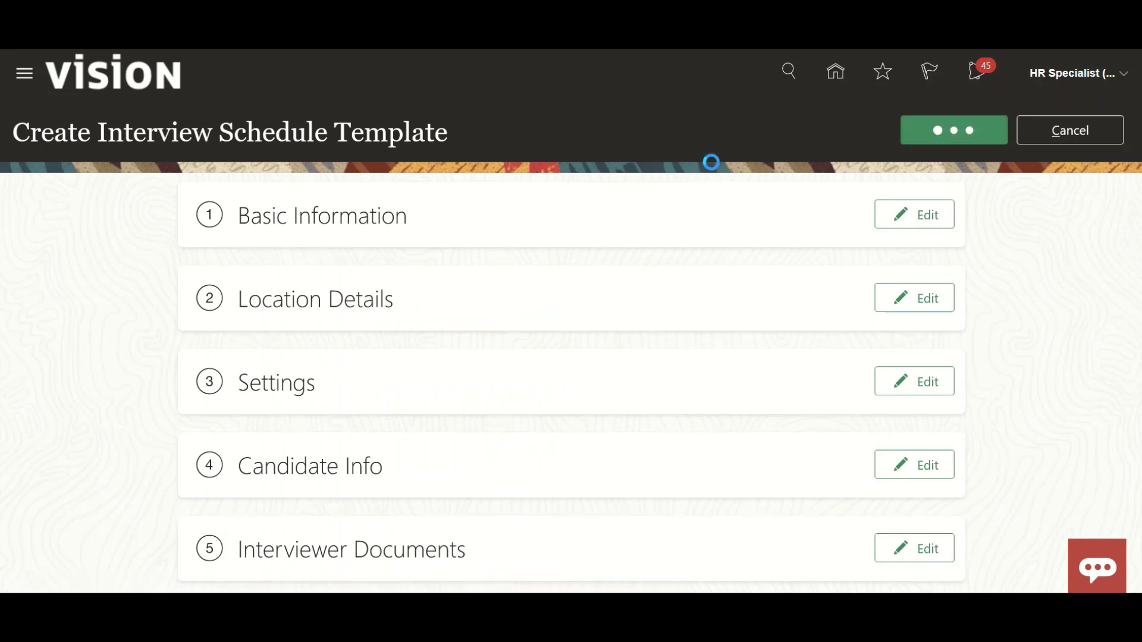
scroll(444, 430, "down", 6)
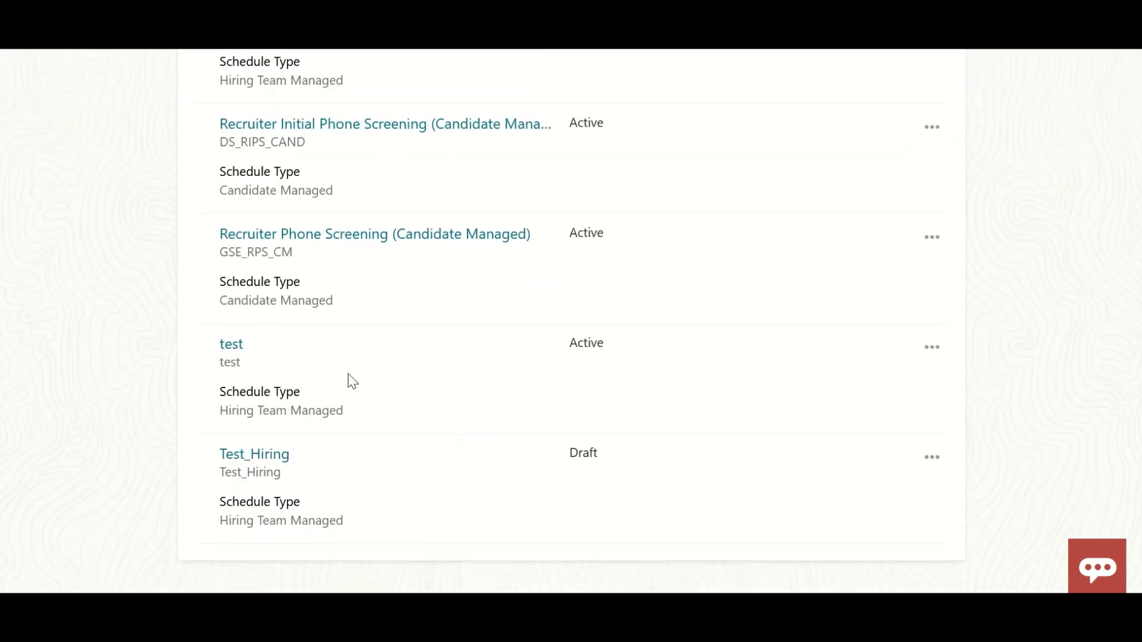
- Review Test_Hiring without changes, then activate it from its row's actions menu
left_click(262, 457)
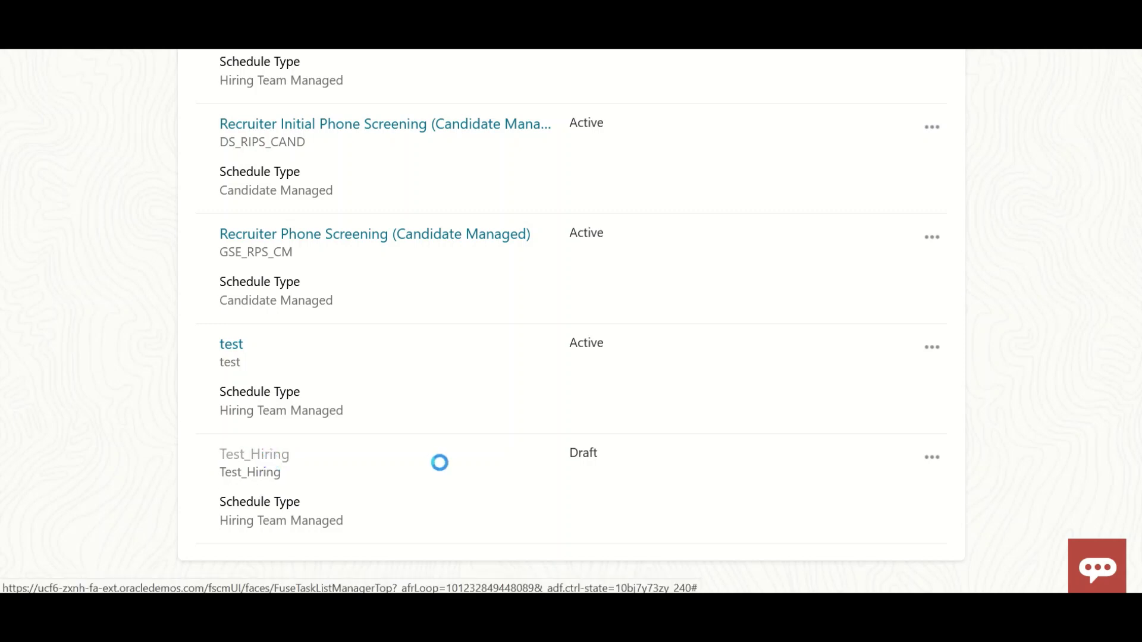
scroll(846, 301, "up", 1)
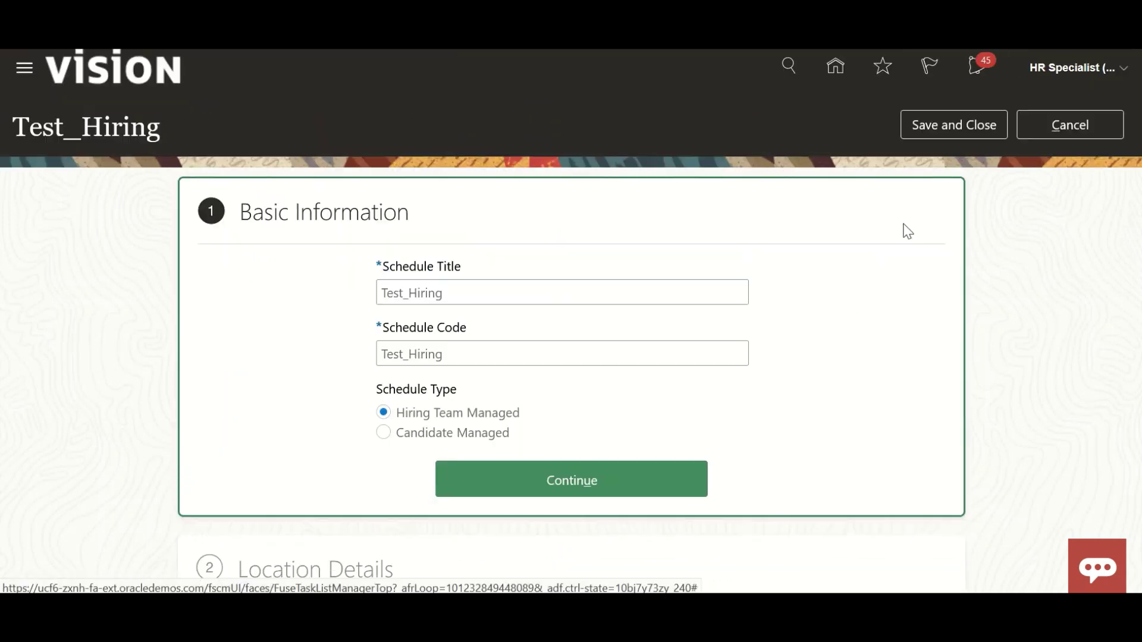
left_click(1055, 126)
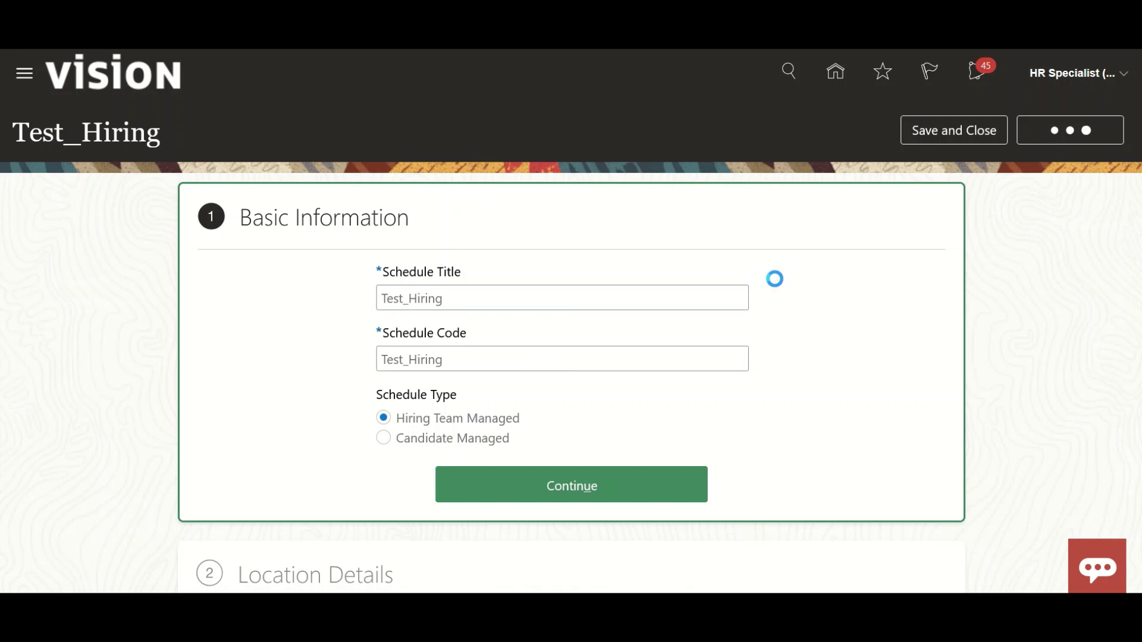
scroll(744, 399, "down", 6)
left_click(932, 456)
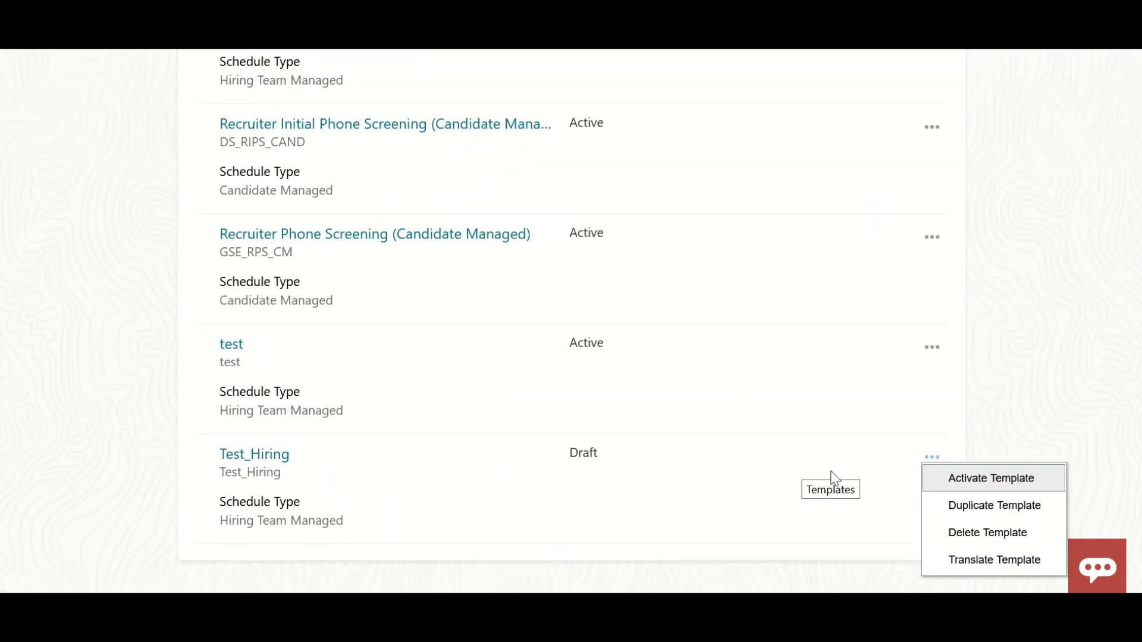
left_click(980, 482)
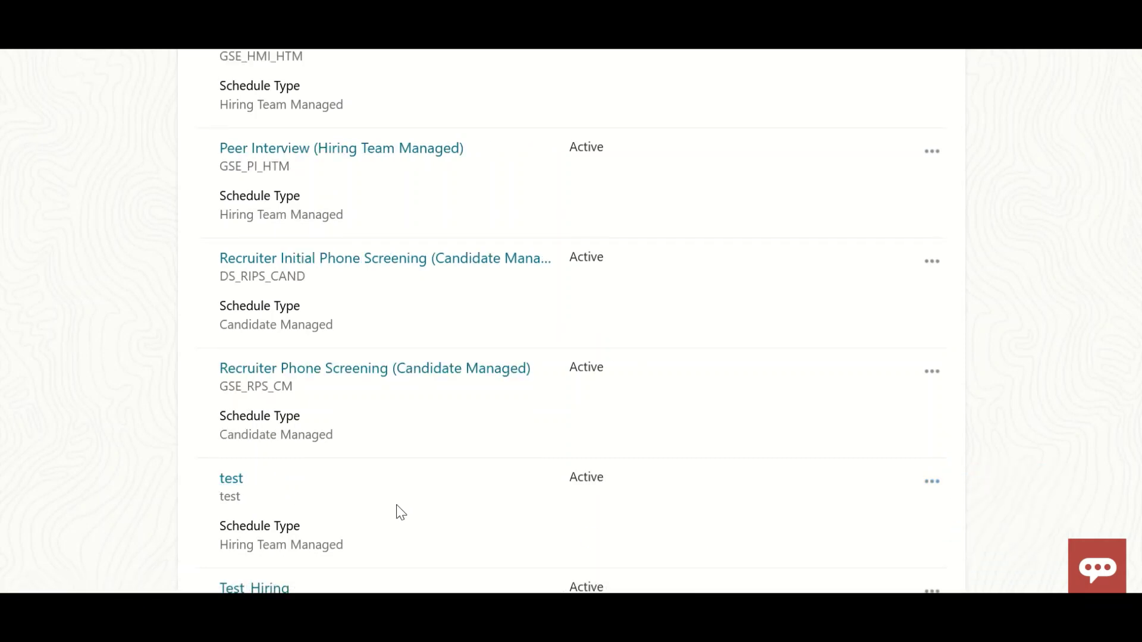
scroll(395, 512, "down", 3)
scroll(502, 500, "up", 10)
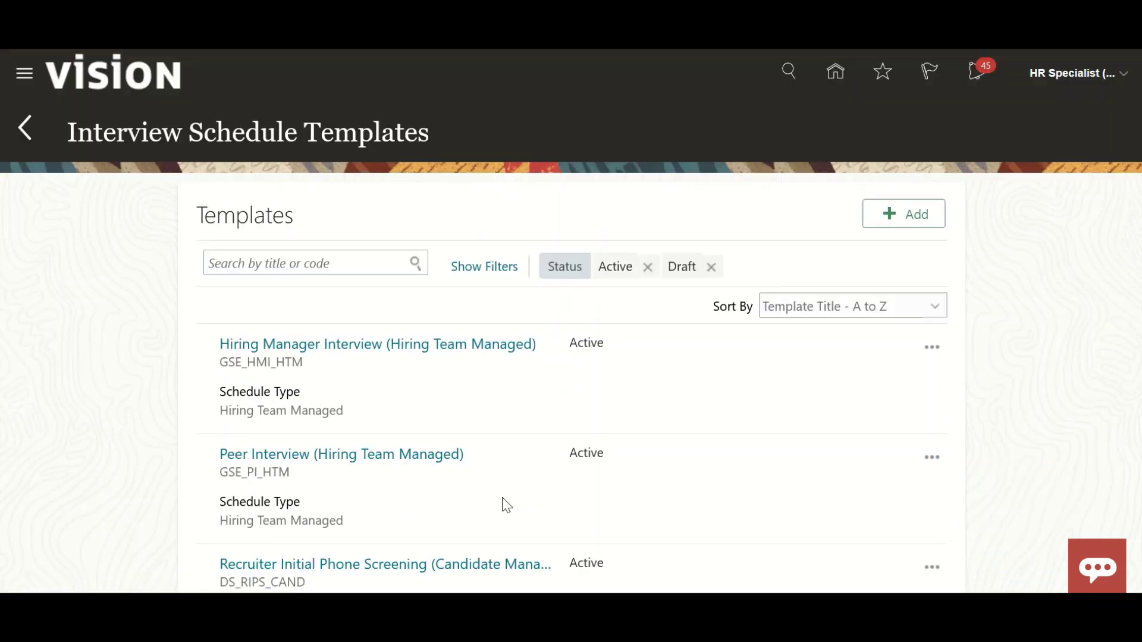
- Go from Home through Hiring to the HR Operations Manager (878) Interviews page and add a schedule
left_click(835, 75)
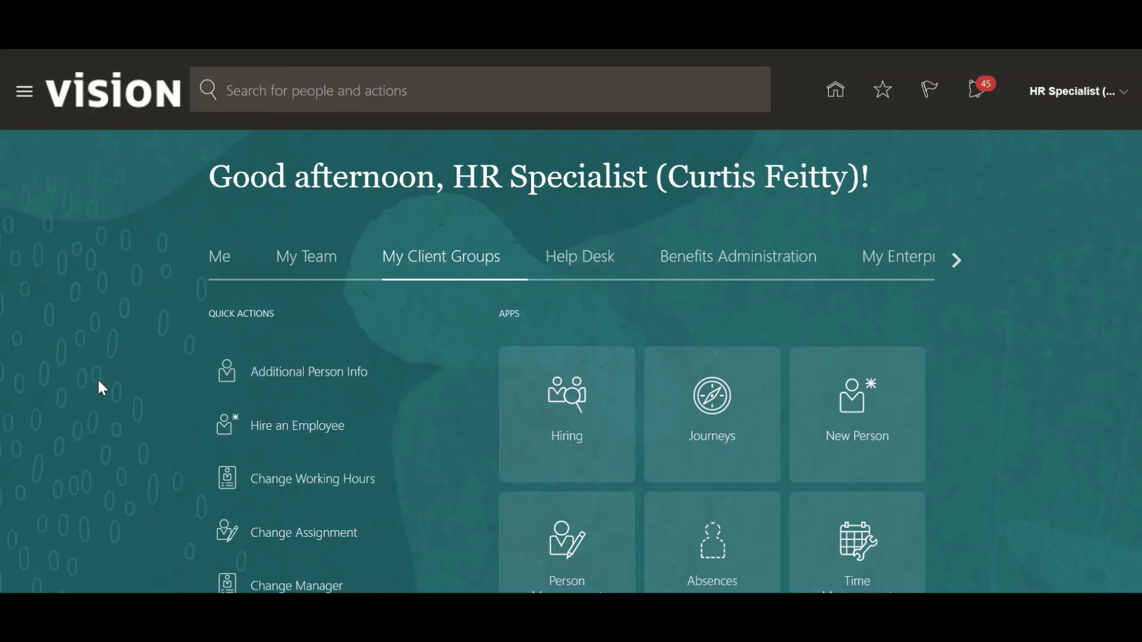
left_click(570, 394)
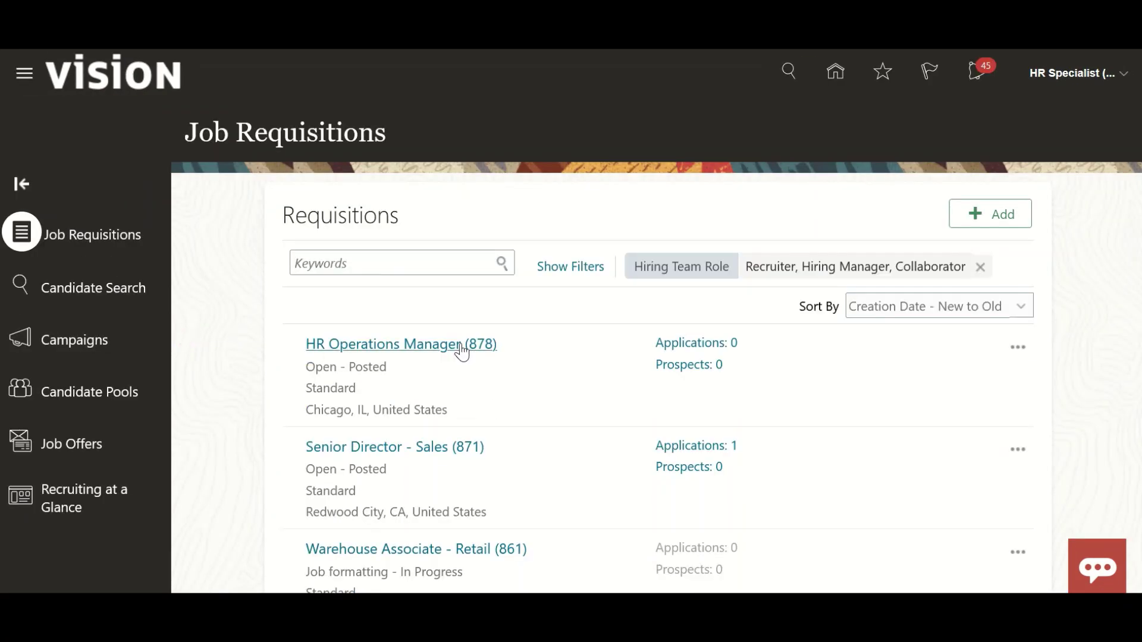
left_click(463, 351)
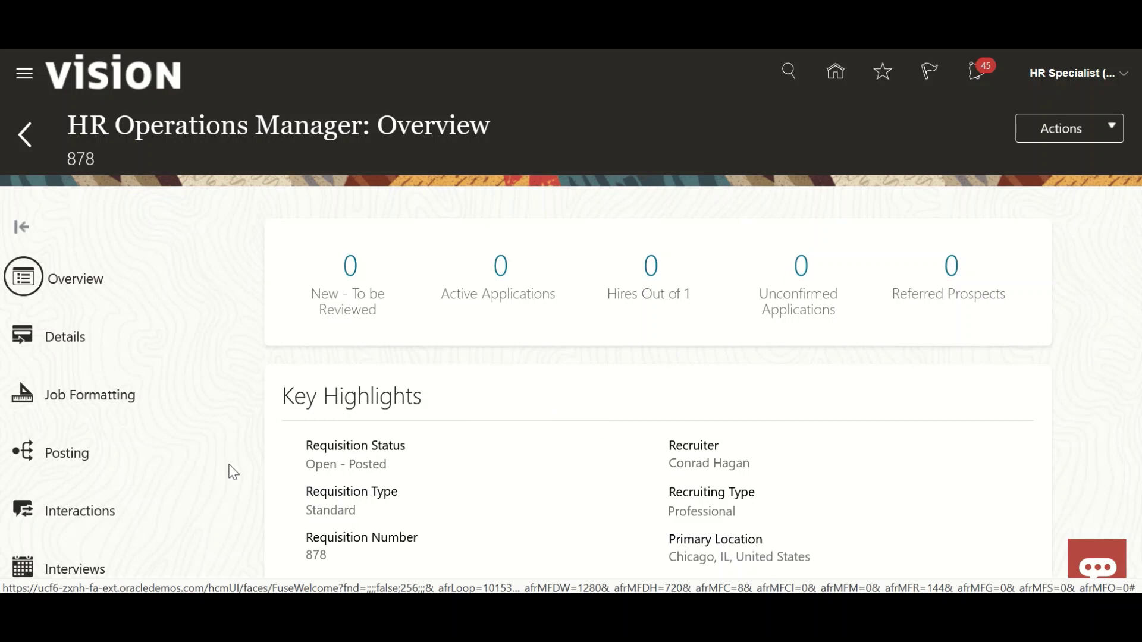
scroll(227, 472, "down", 3)
left_click(98, 344)
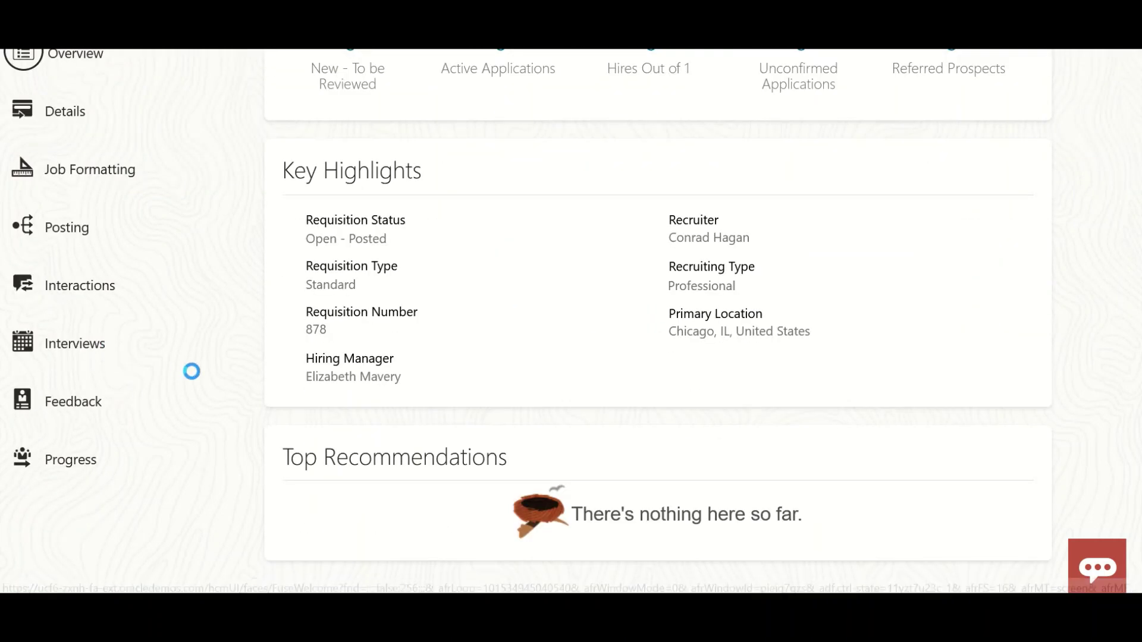
scroll(811, 293, "up", 3)
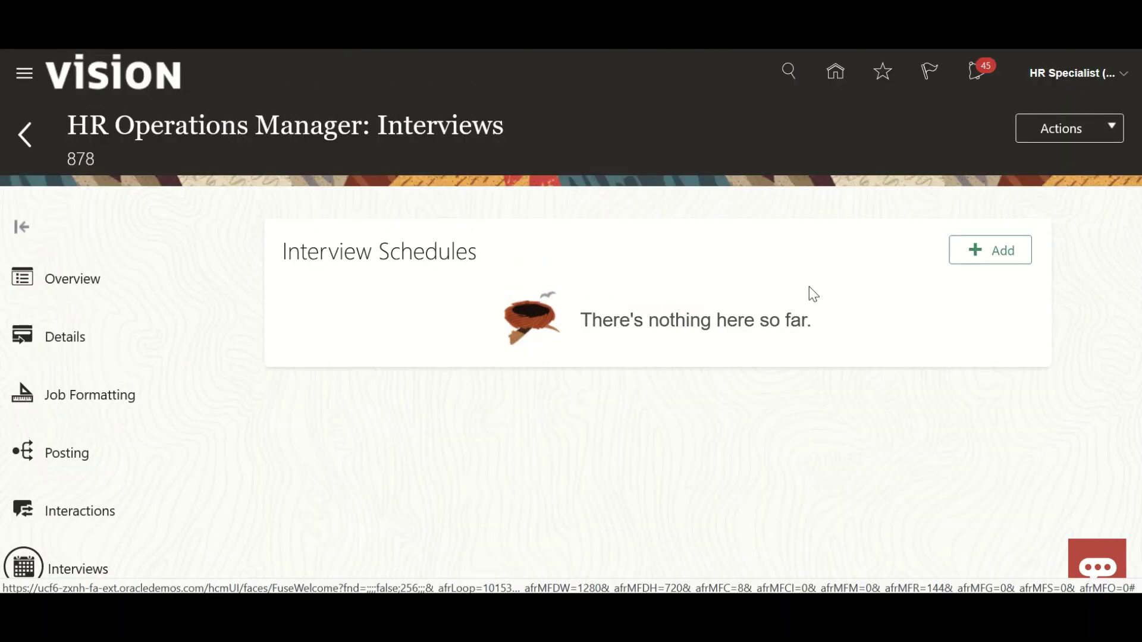
left_click(1000, 254)
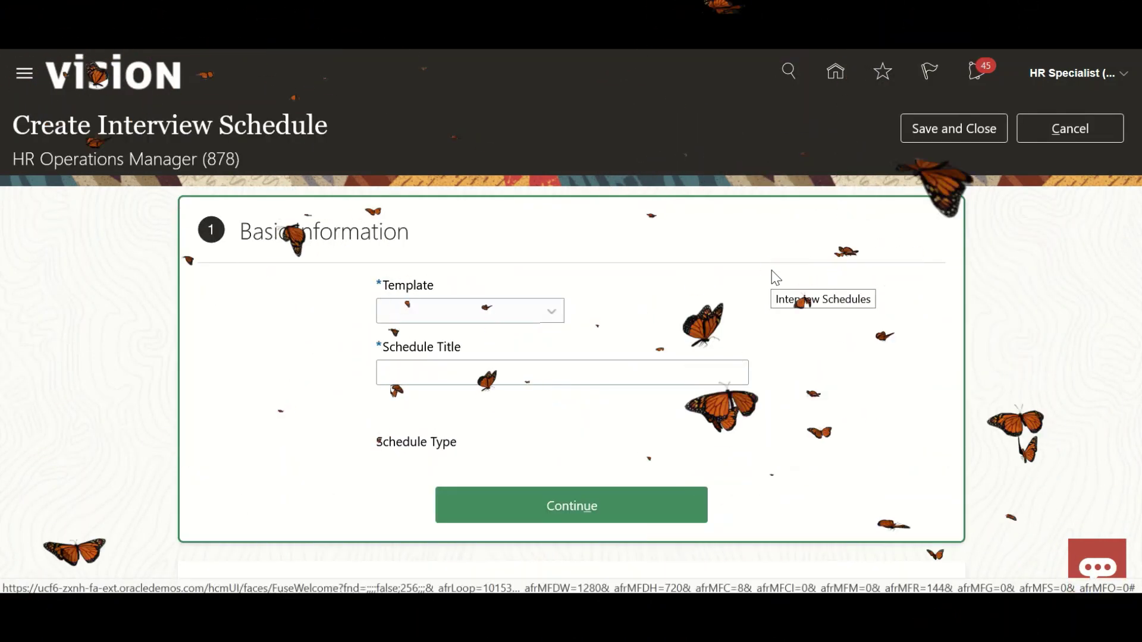
- Base the new interview schedule on the Test_Hiring template and dismiss the copy confirmation
left_click(559, 309)
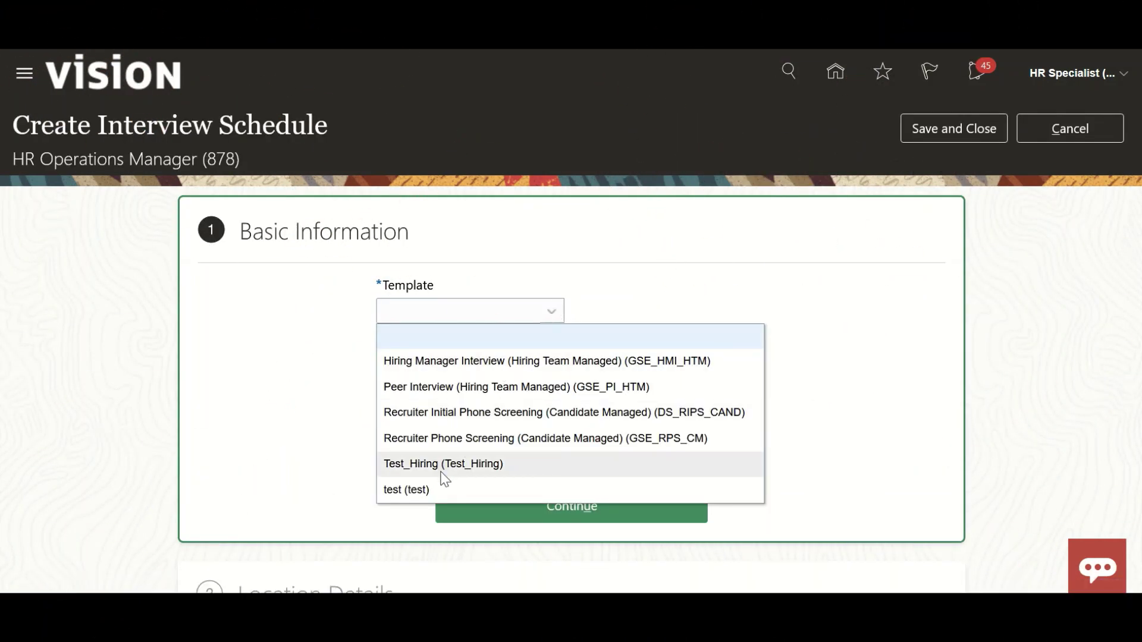
left_click(441, 464)
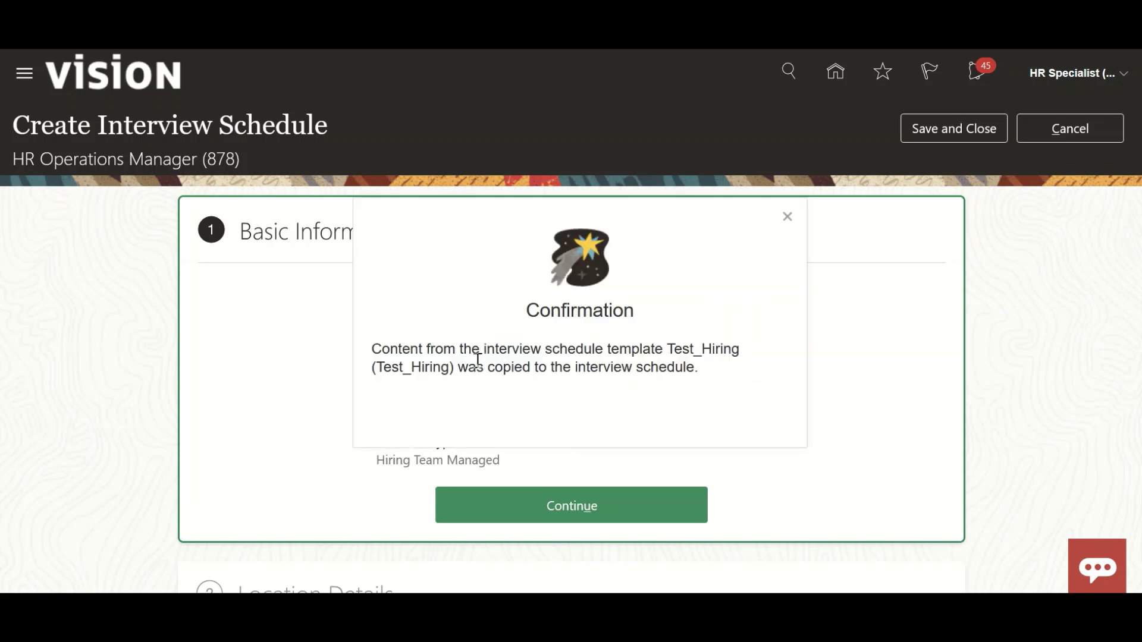
left_click(790, 220)
scroll(452, 440, "down", 5)
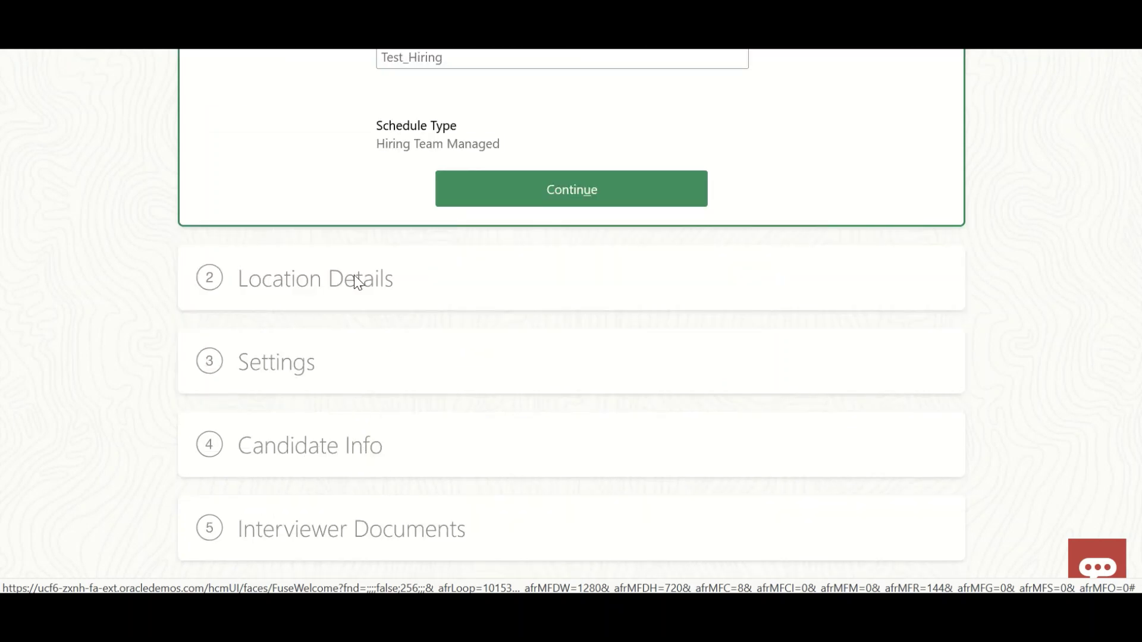
scroll(369, 408, "up", 5)
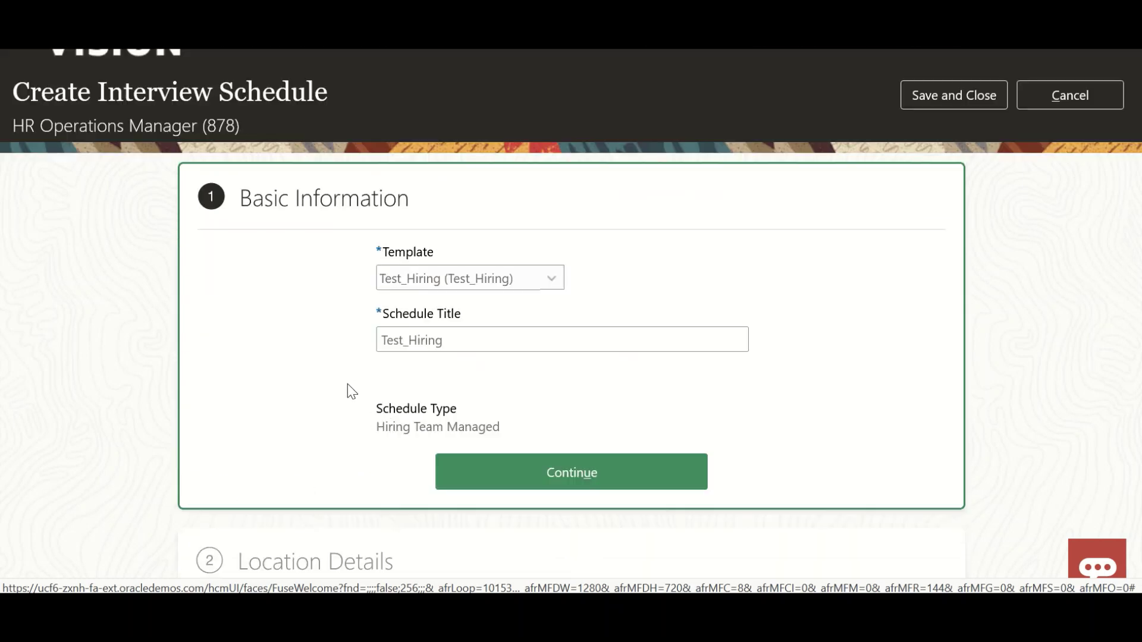
- Accept the basic information, location, settings and candidate info sections, then save the schedule
left_click(485, 479)
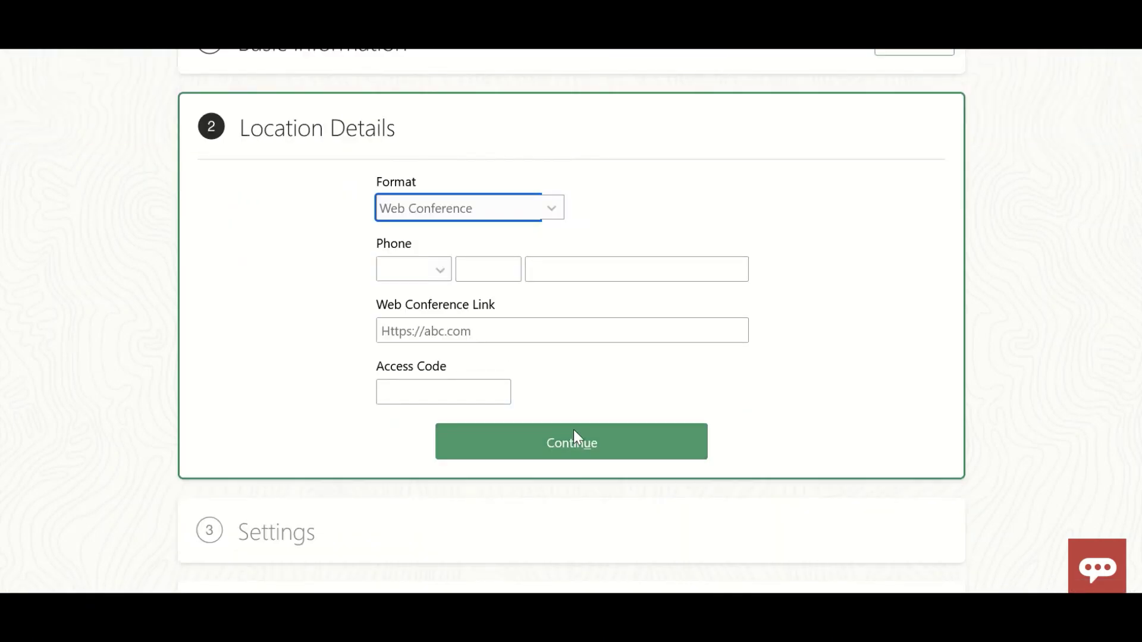
left_click(539, 452)
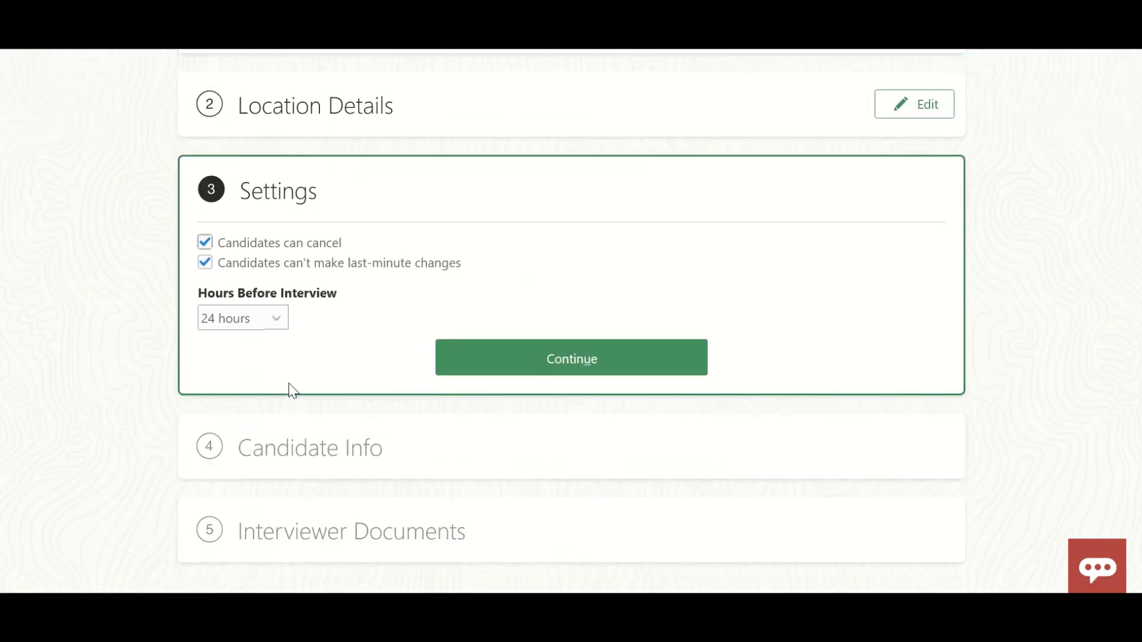
left_click(486, 356)
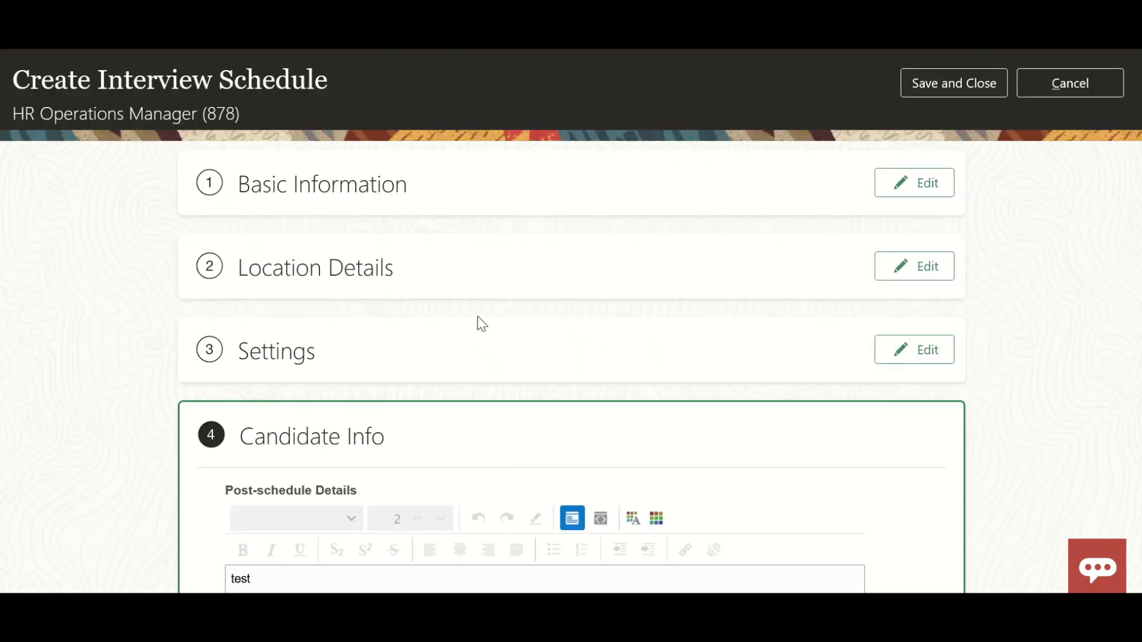
left_click(533, 543)
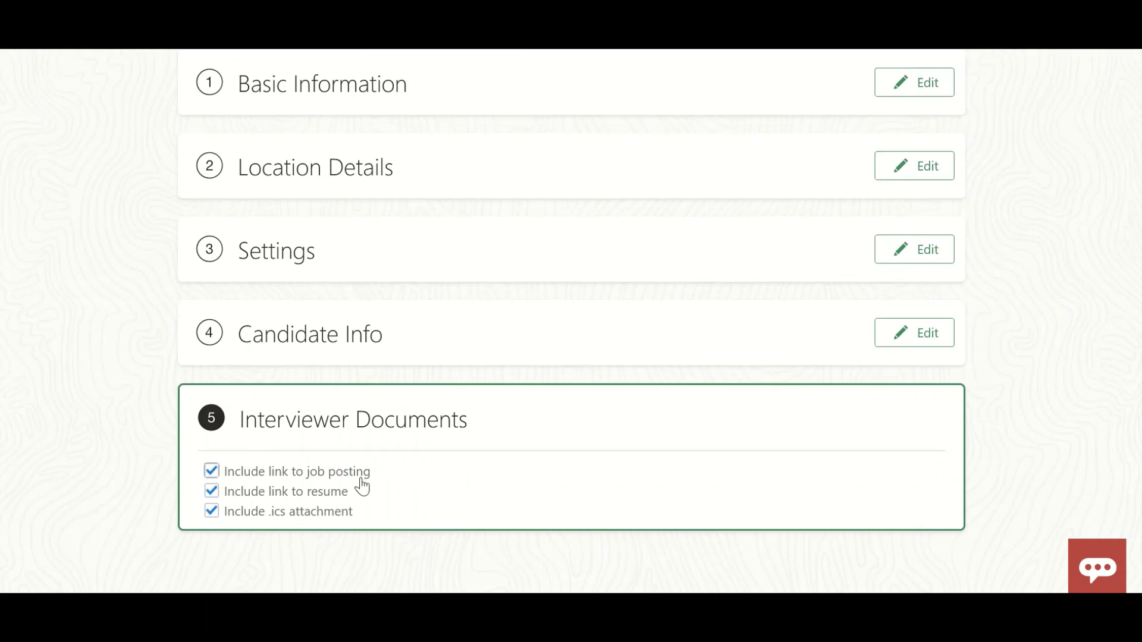
scroll(612, 435, "up", 2)
left_click(913, 138)
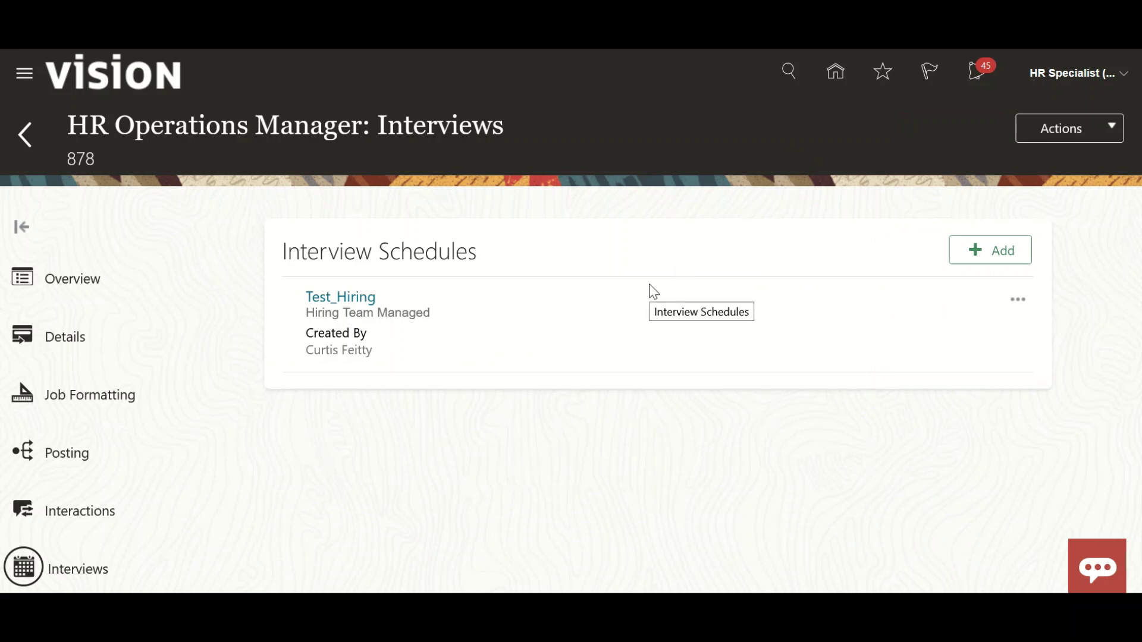
left_click(767, 313)
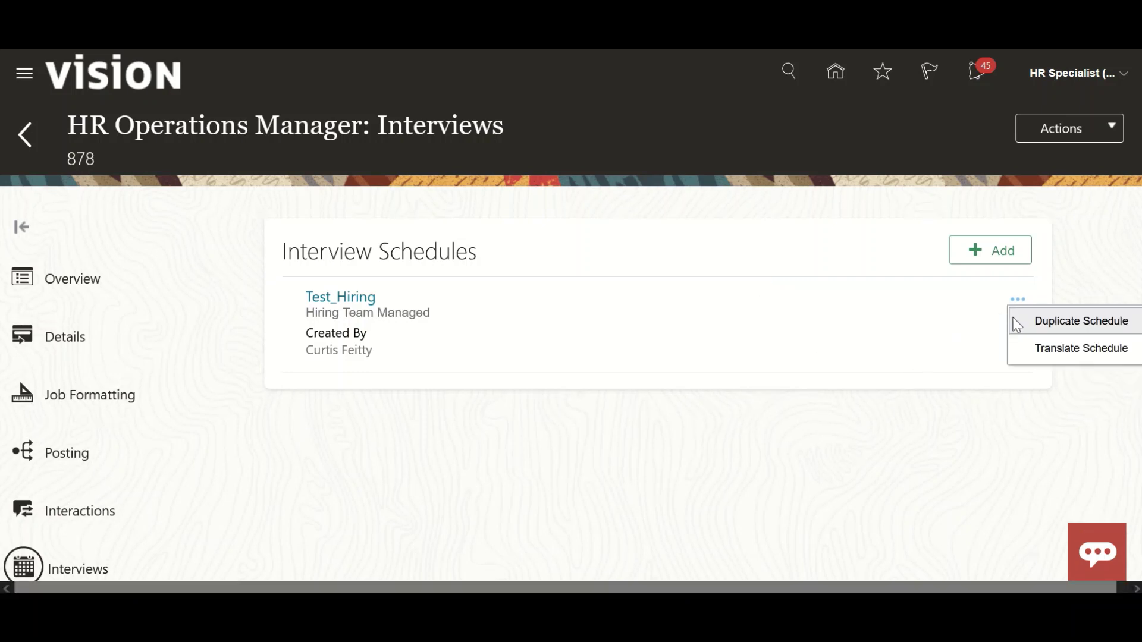
left_click(914, 321)
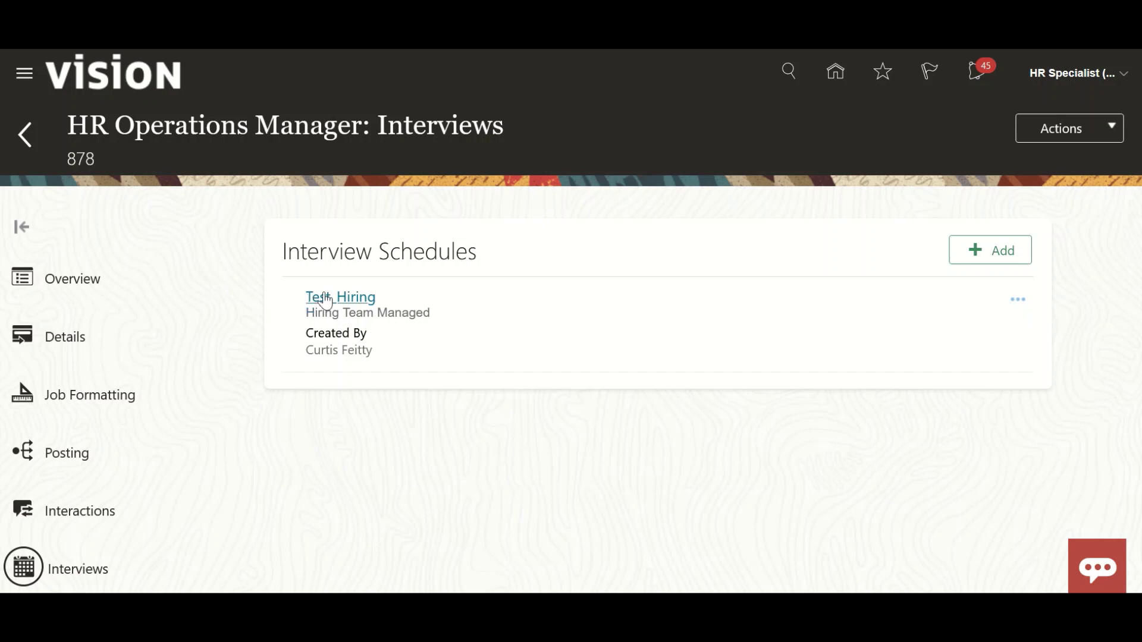
- Open the Test_Hiring schedule and check its Interviews calendar, which shows no bookings for 1/23–1/29/22
left_click(310, 305)
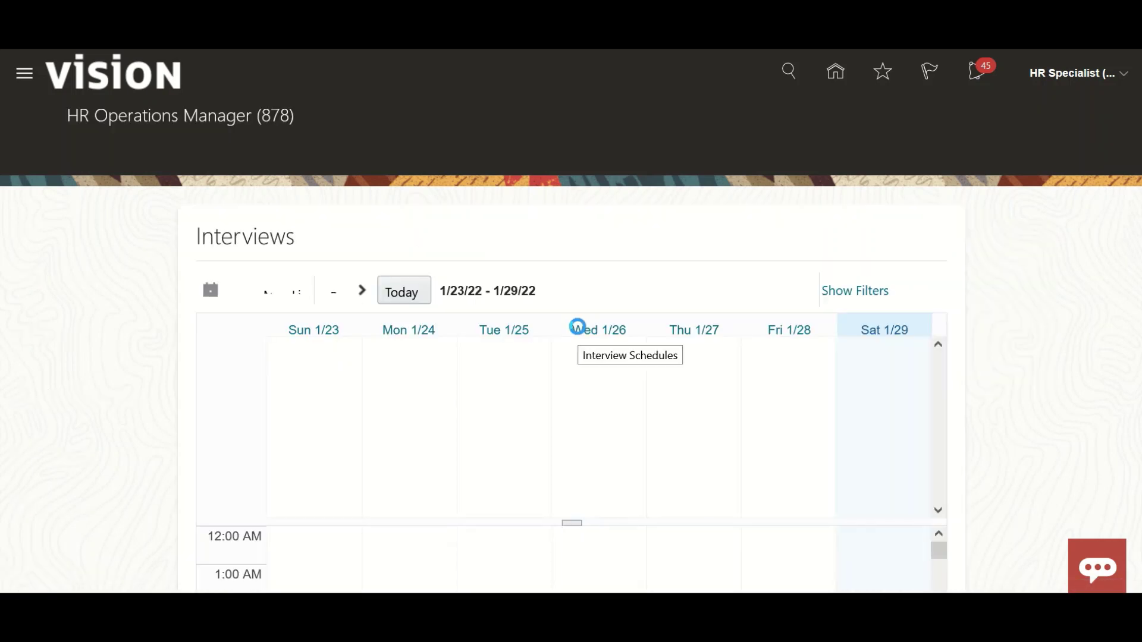
scroll(450, 429, "down", 2)
scroll(452, 428, "down", 8)
scroll(453, 428, "up", 10)
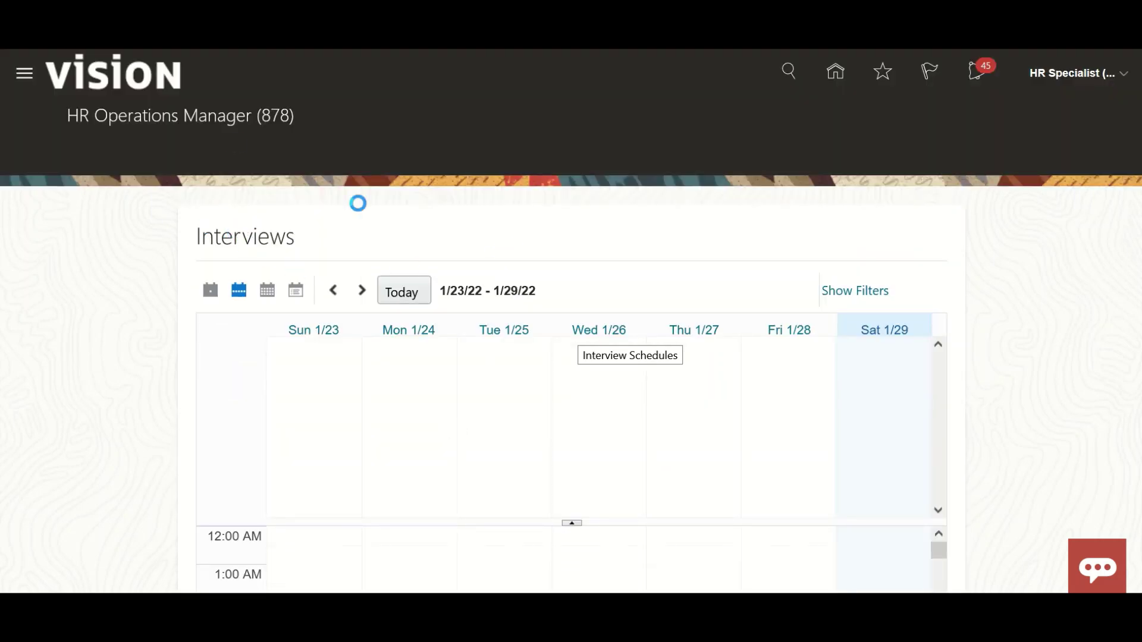
scroll(180, 346, "down", 2)
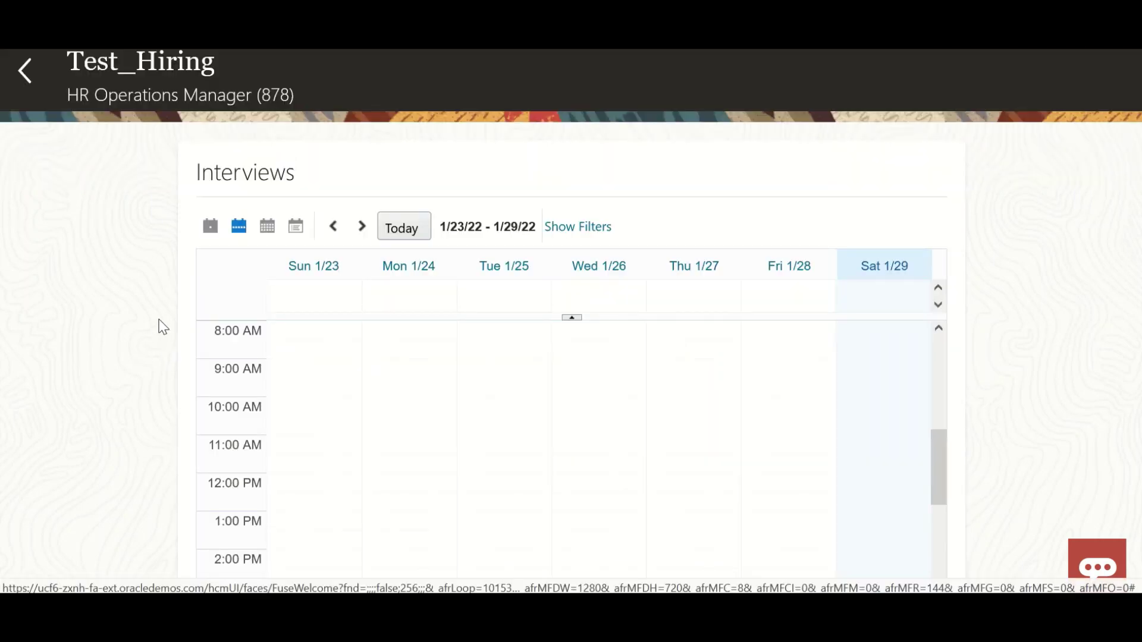
scroll(157, 327, "down", 3)
scroll(166, 326, "down", 5)
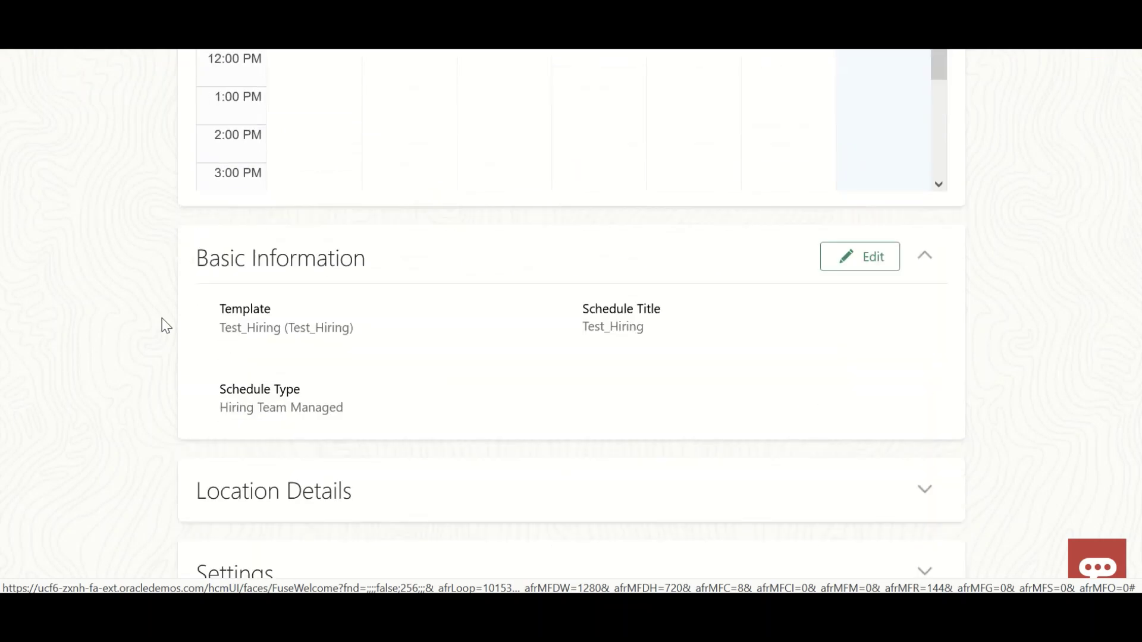
scroll(166, 326, "down", 4)
scroll(166, 326, "up", 10)
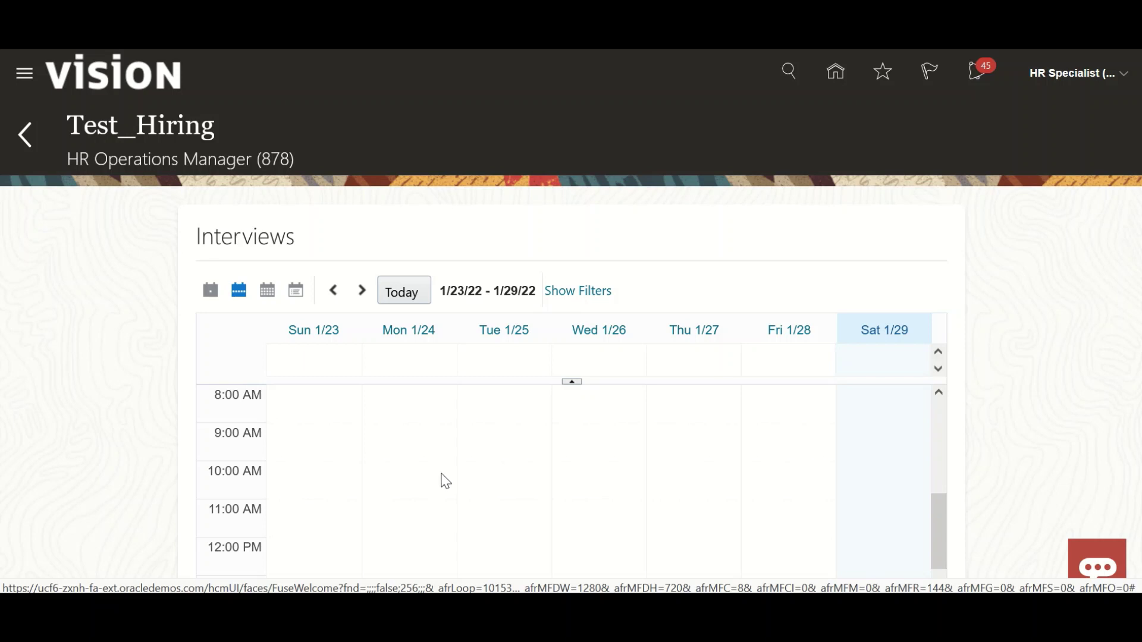
- Scroll through the schedule's Basic Information section carried over from the Test_Hiring template
scroll(512, 505, "down", 4)
scroll(634, 509, "down", 4)
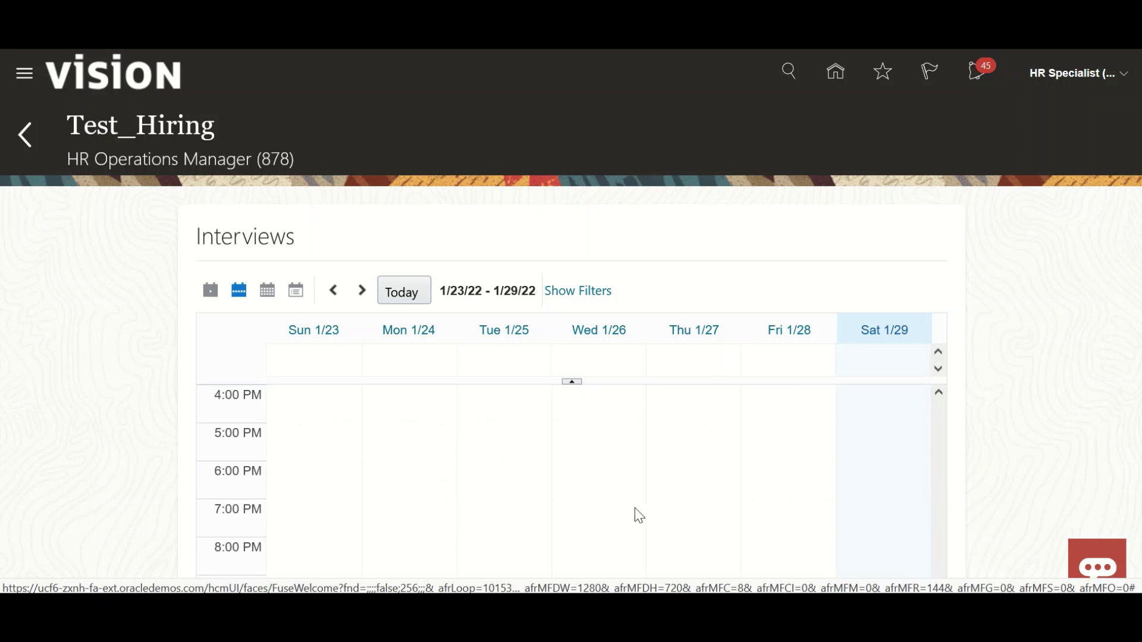
scroll(571, 417, "down", 6)
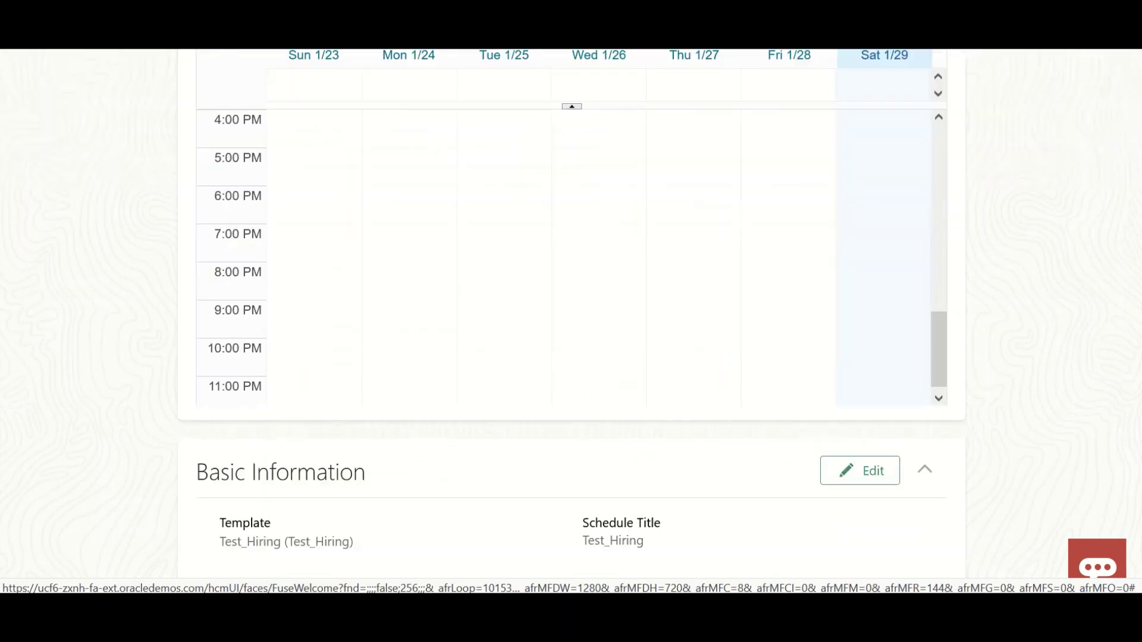
scroll(571, 416, "up", 5)
scroll(765, 416, "down", 1)
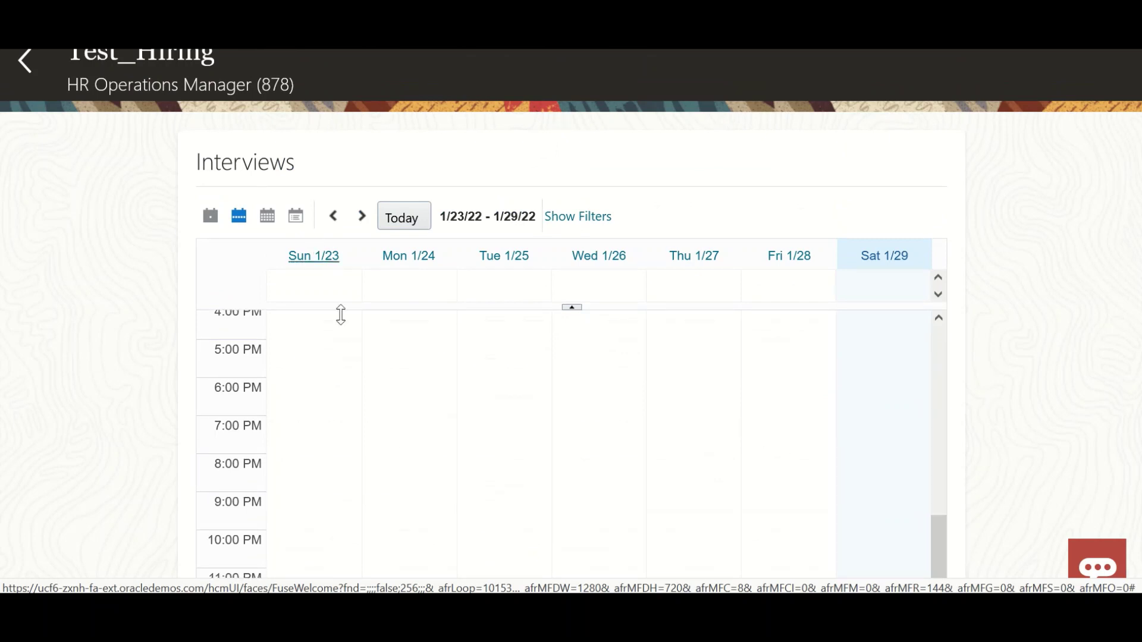
scroll(340, 362, "down", 3)
scroll(339, 362, "up", 5)
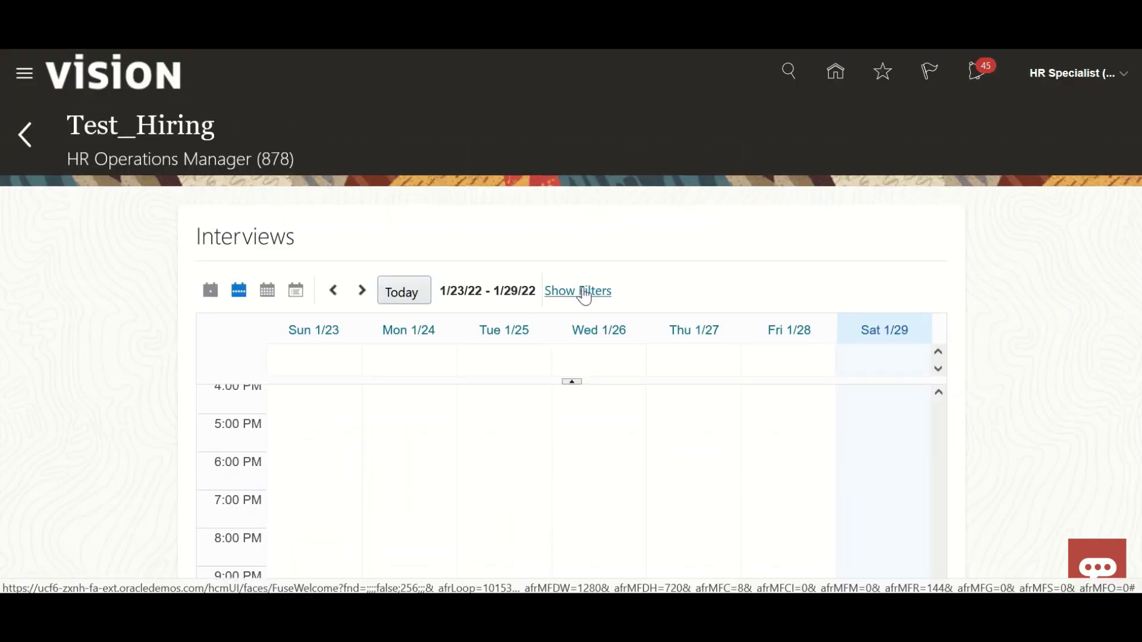
scroll(669, 402, "down", 4)
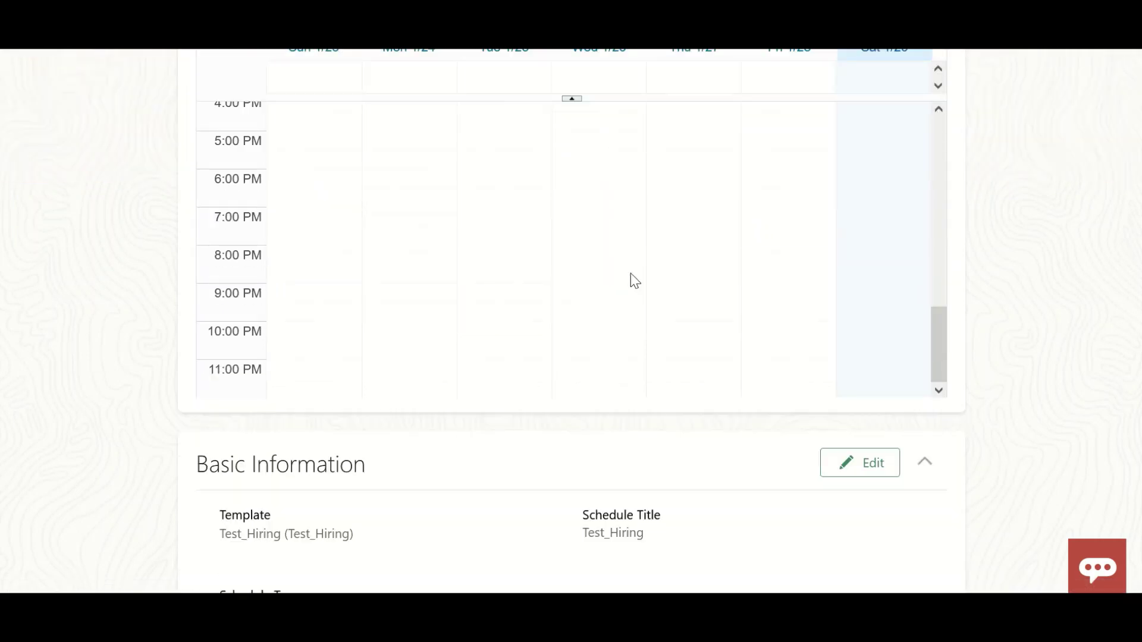
left_click_drag(932, 358, 954, 182)
scroll(510, 375, "up", 5)
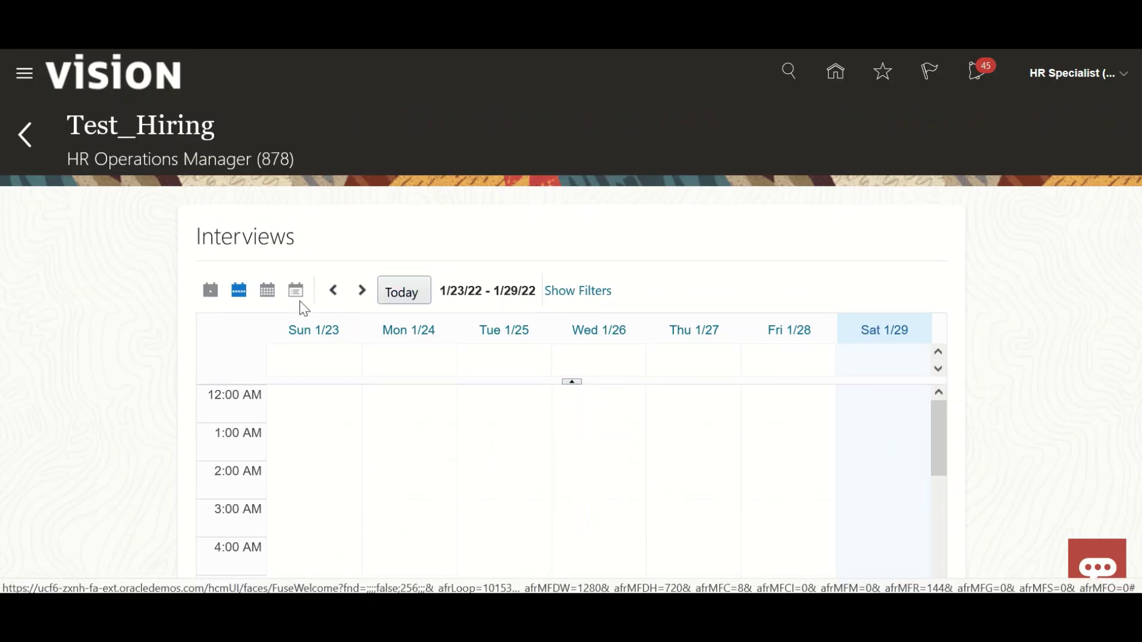
scroll(439, 436, "down", 5)
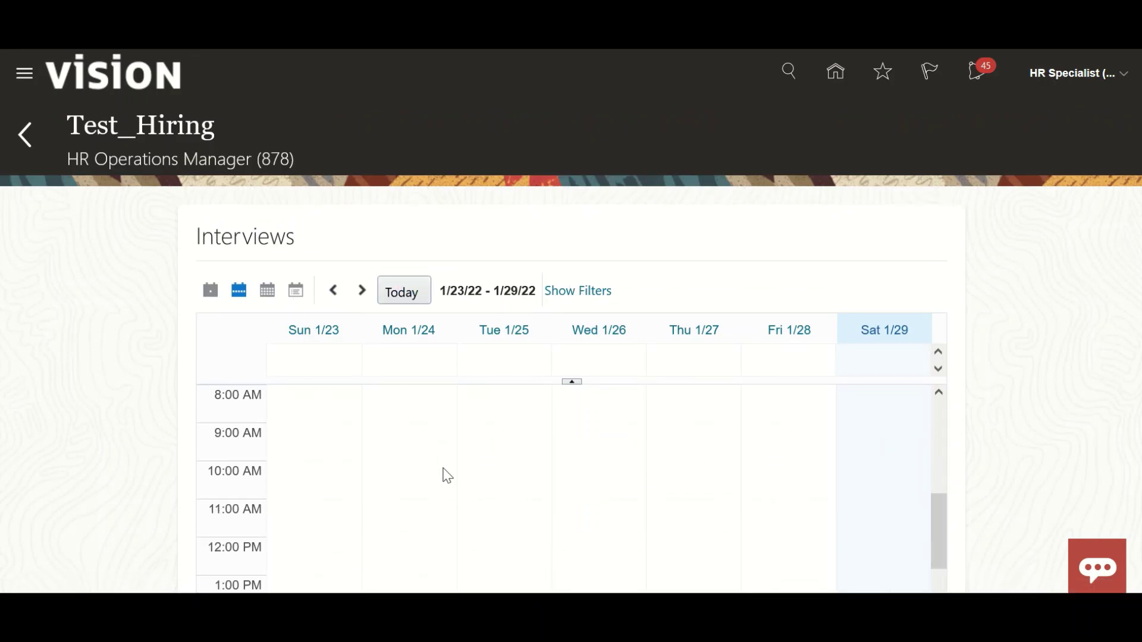
scroll(483, 501, "down", 5)
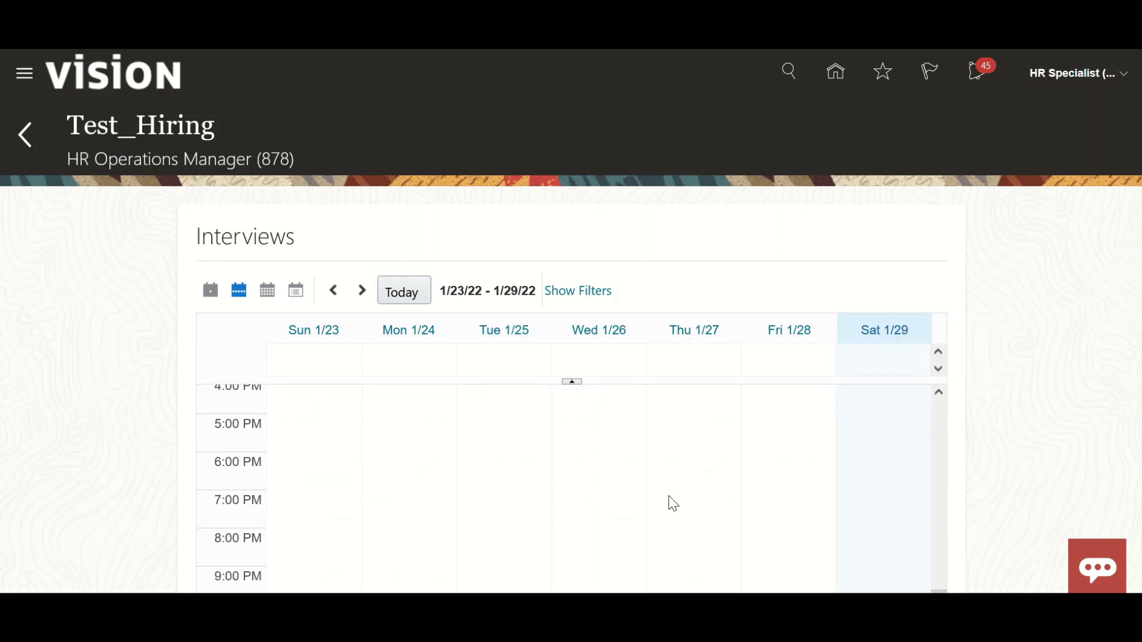
scroll(591, 291, "down", 3)
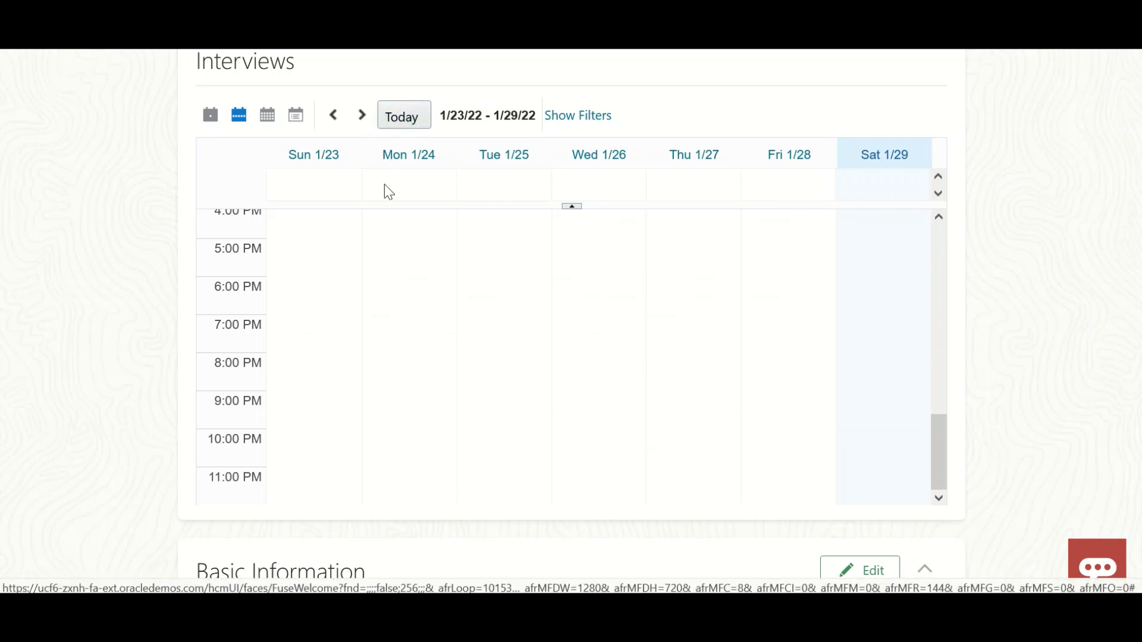
scroll(379, 344, "down", 7)
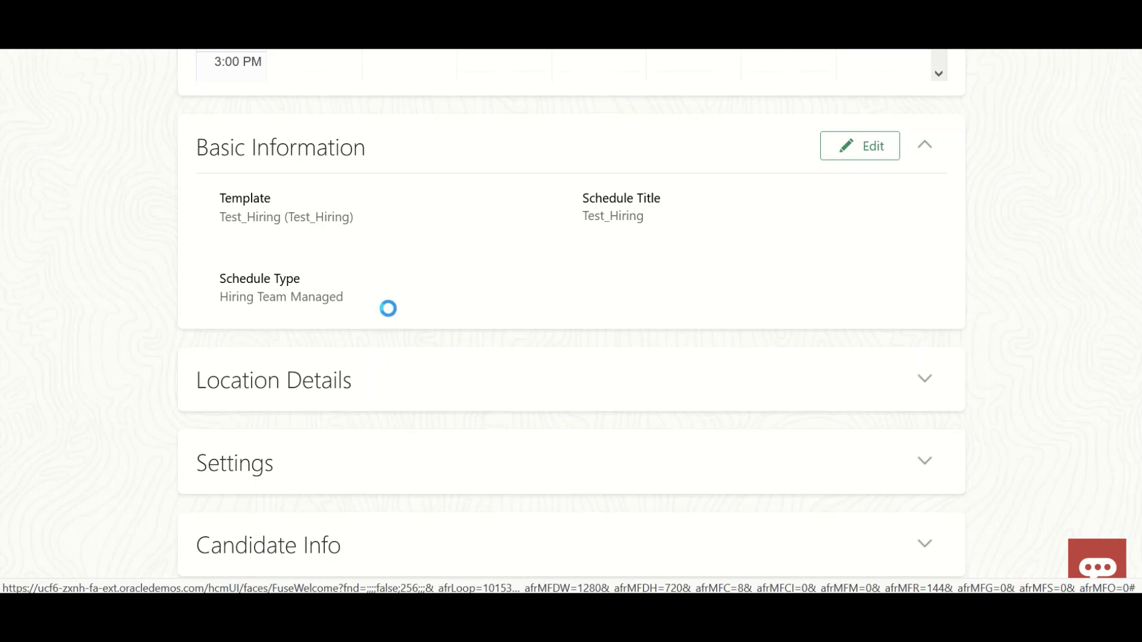
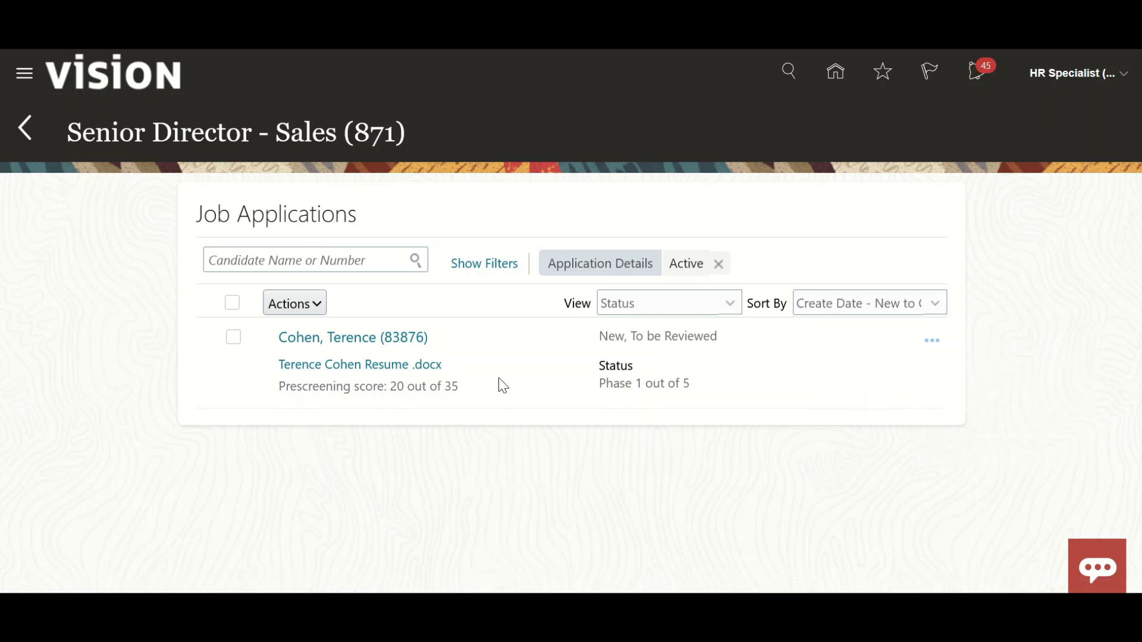
- Add the candidate to requisition 878, HR Operations Manager, and create a job application on their behalf
left_click(408, 340)
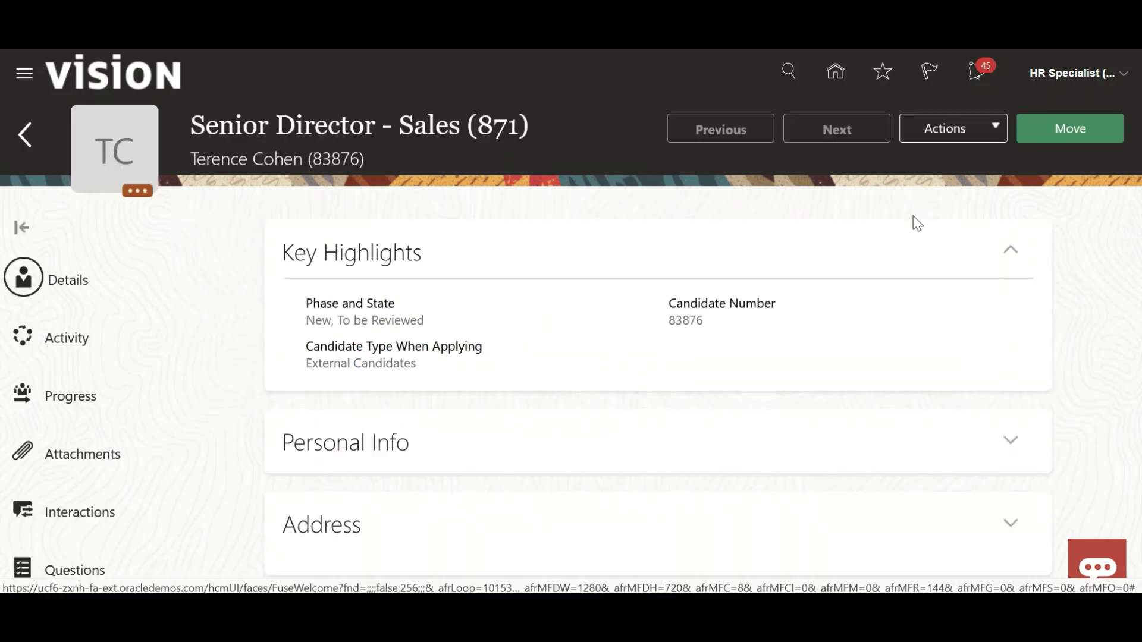
left_click(946, 129)
left_click(963, 244)
left_click(531, 376)
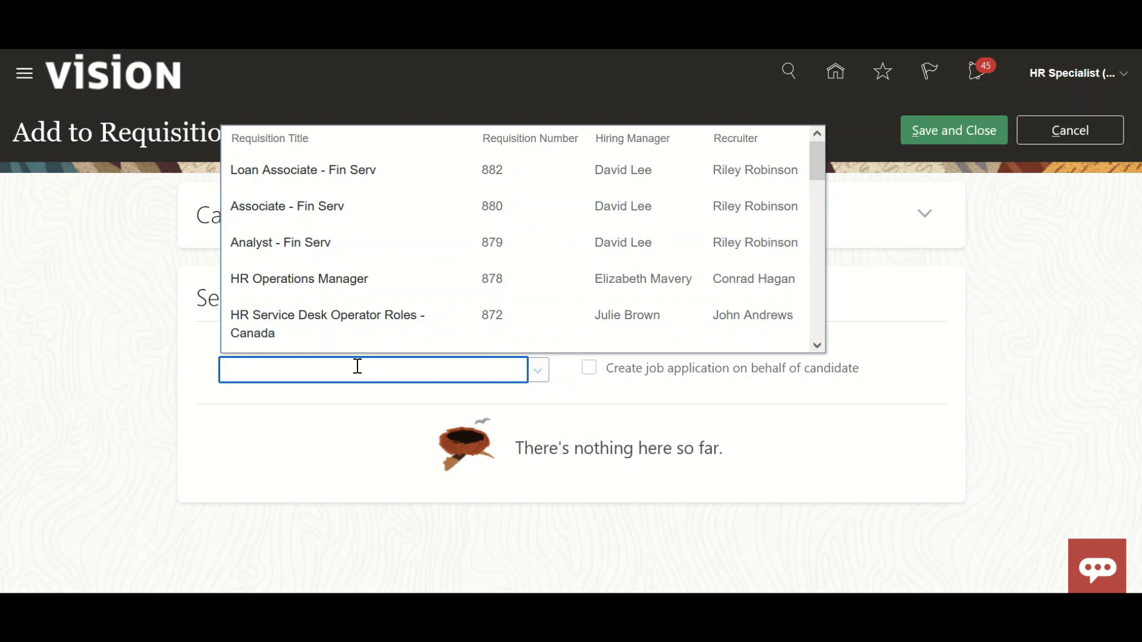
type("878")
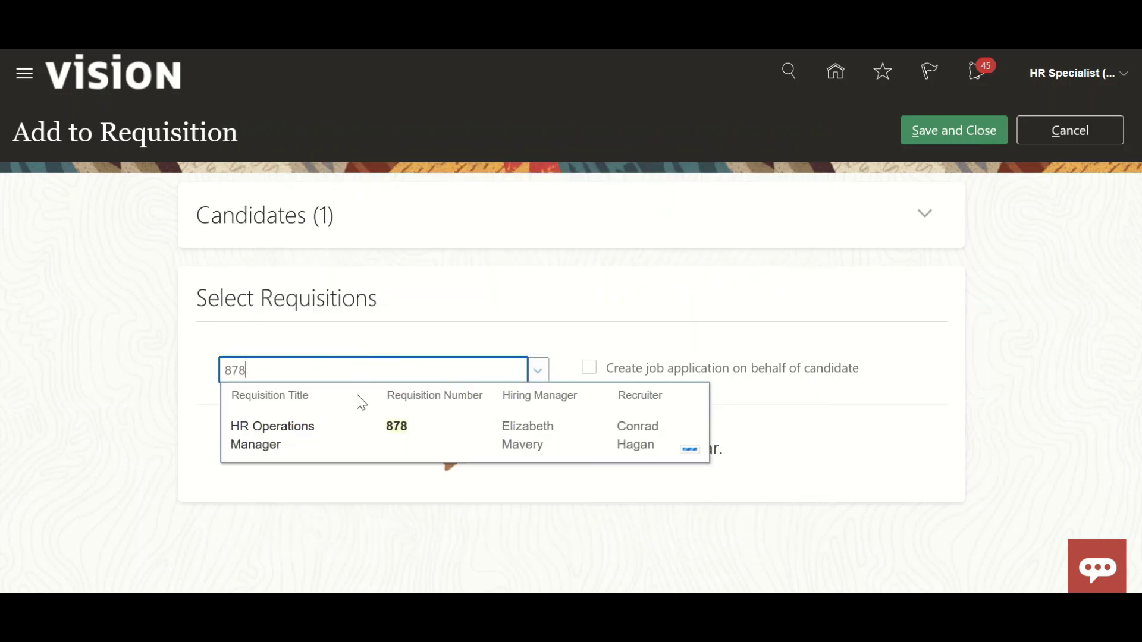
left_click(359, 428)
left_click(591, 370)
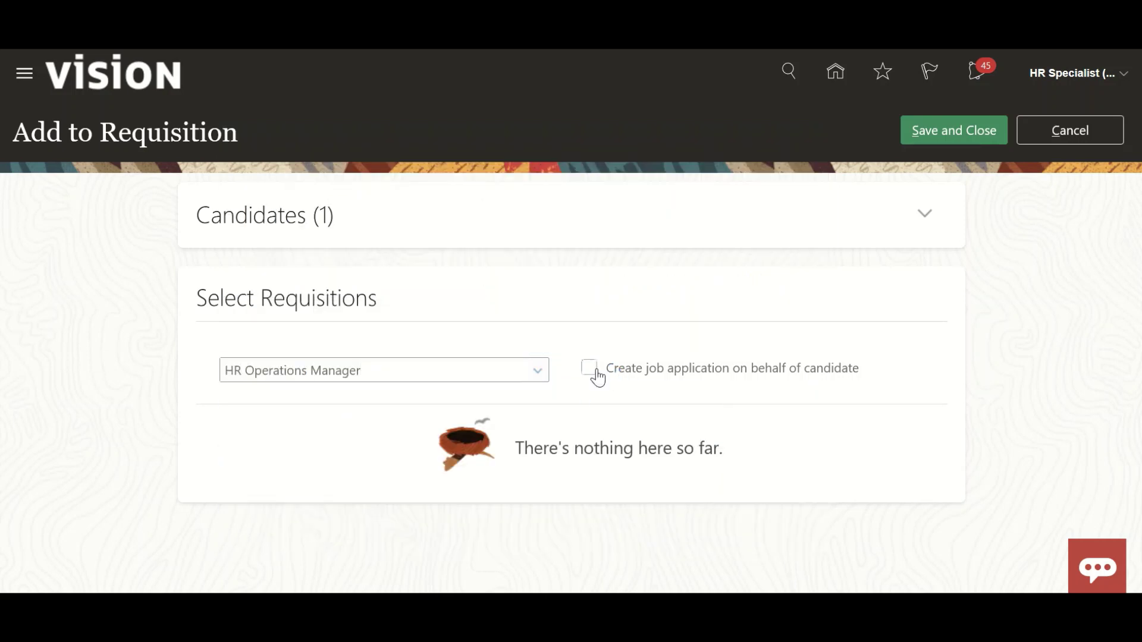
left_click(939, 134)
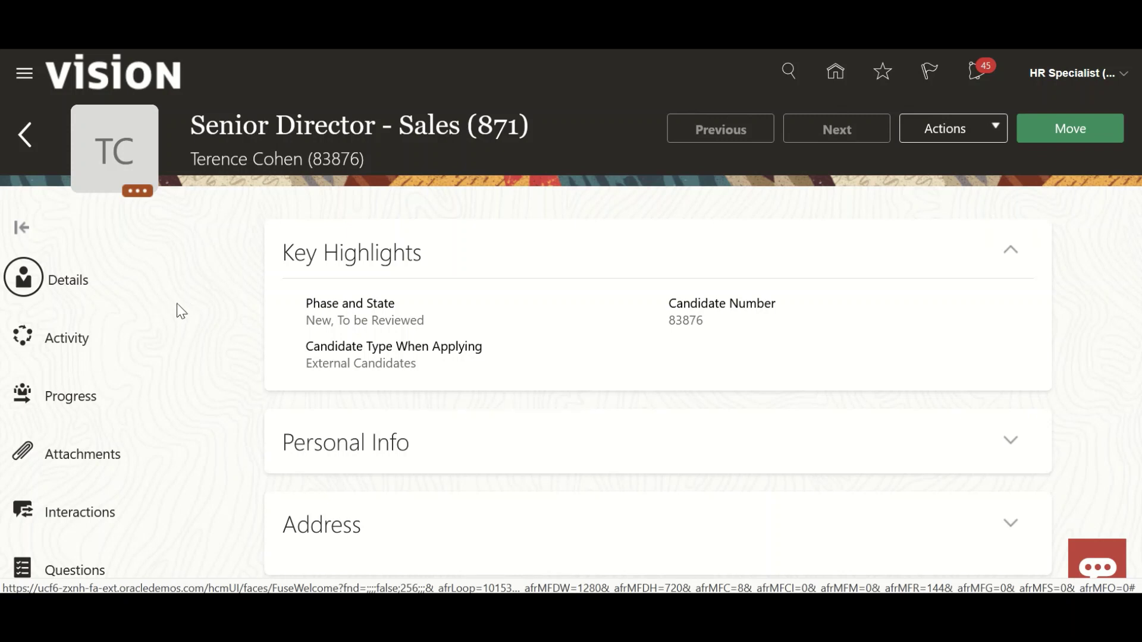
- From Job Requisitions, open the candidate's HR Operations Manager (878) application and show its Interviews section
scroll(177, 307, "down", 6)
scroll(174, 312, "up", 7)
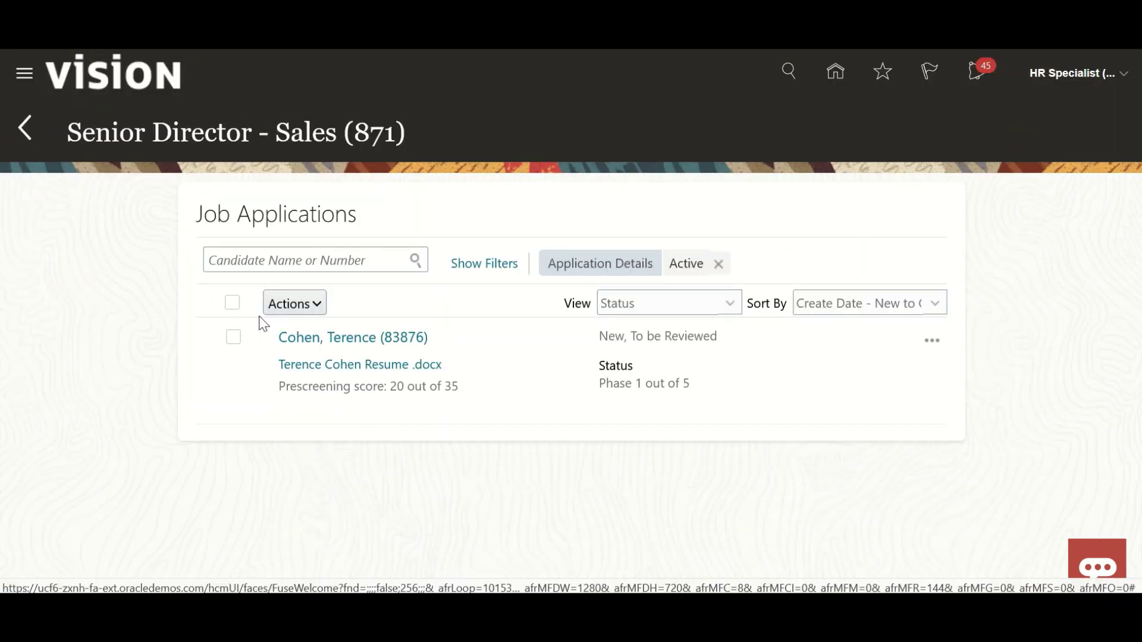
left_click(30, 126)
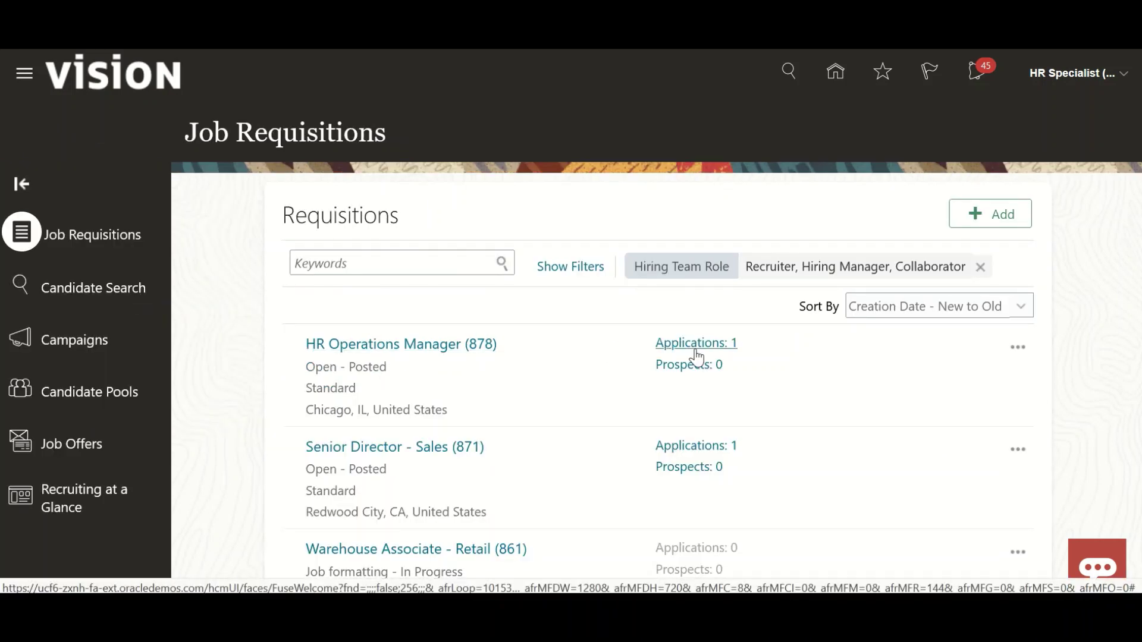
left_click(694, 345)
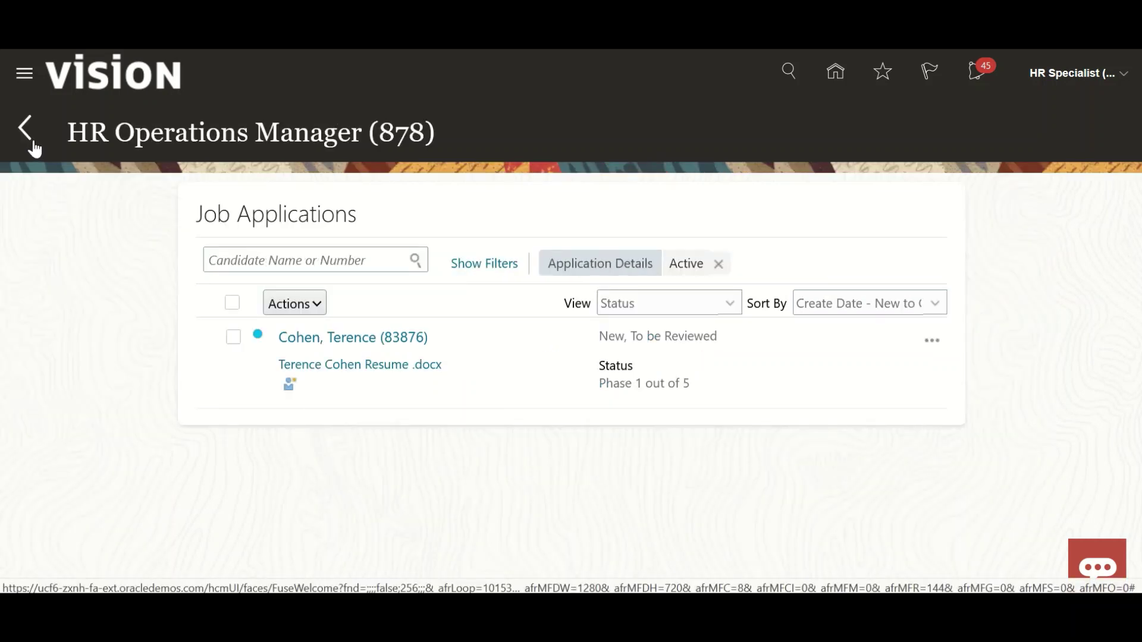
left_click(339, 337)
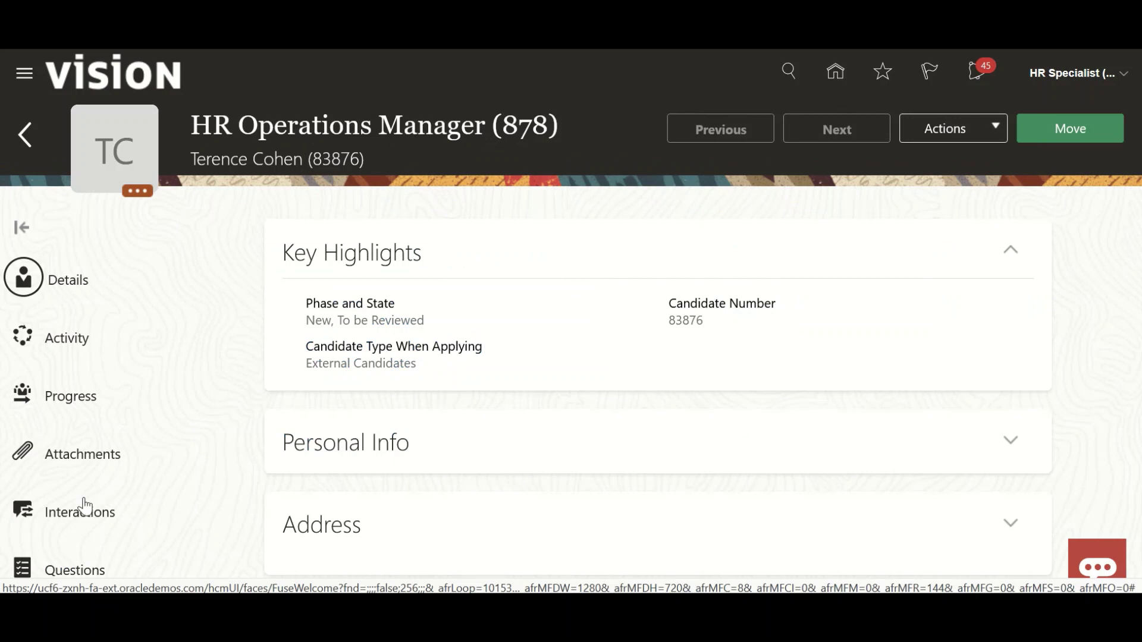
scroll(81, 510, "down", 7)
left_click(79, 213)
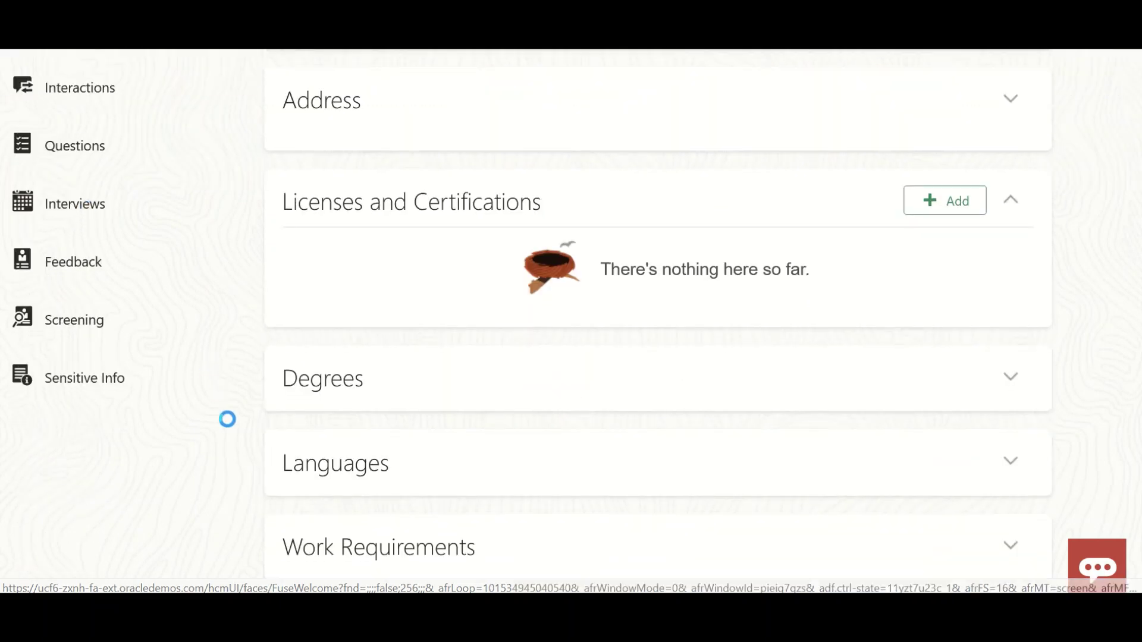
scroll(235, 467, "up", 5)
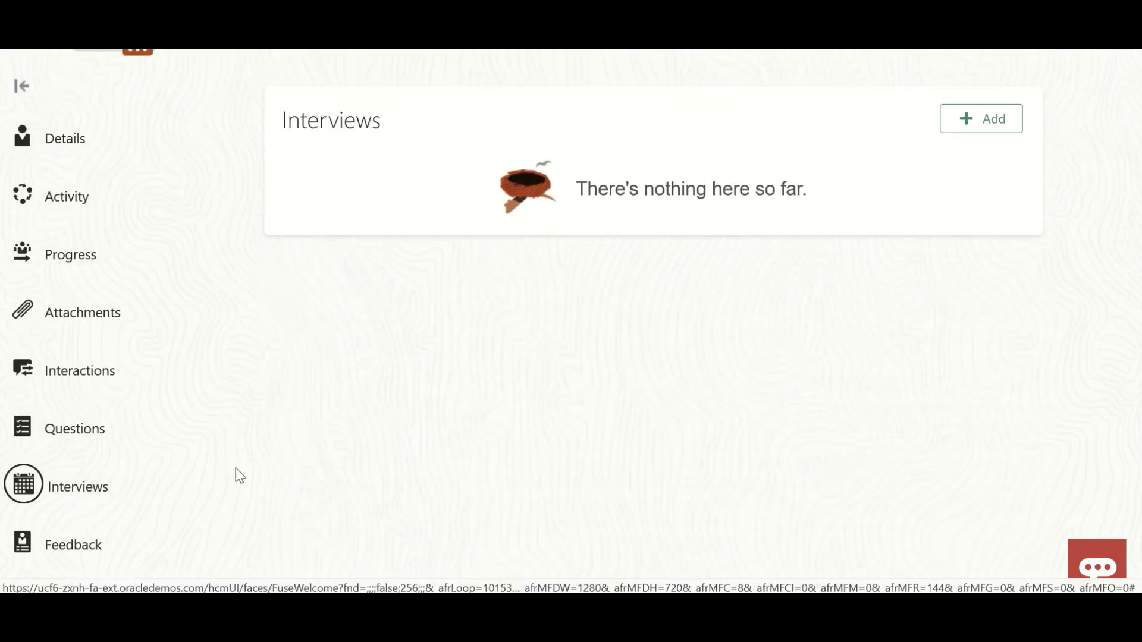
scroll(378, 390, "up", 3)
- Start a new interview with the schedule title Test_Hiring
left_click(1008, 268)
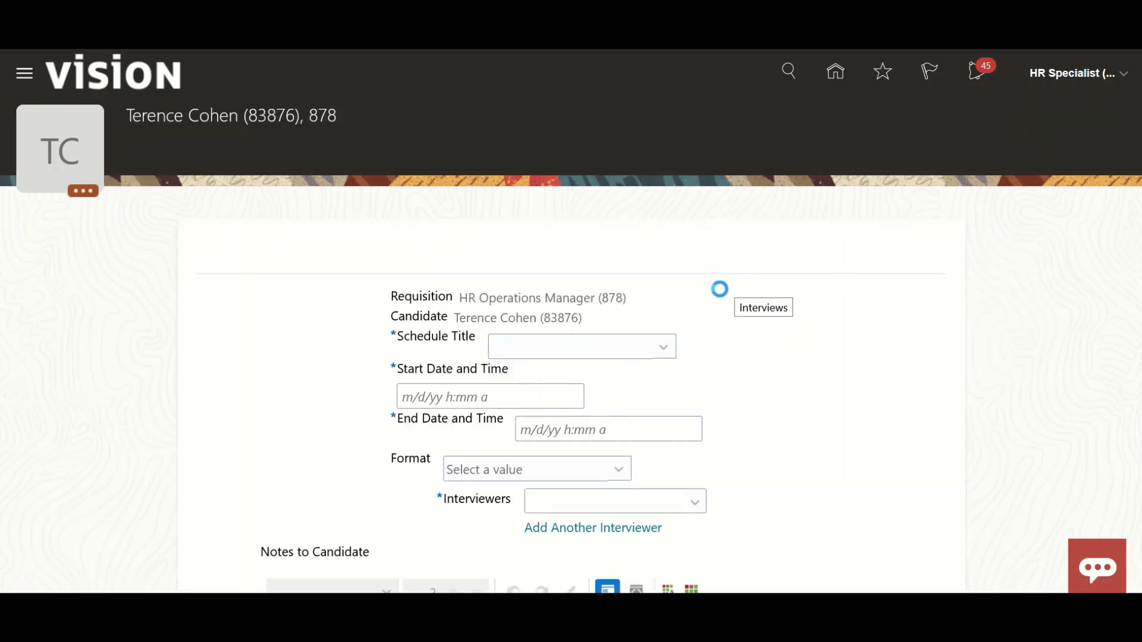
scroll(726, 286, "down", 5)
scroll(286, 365, "up", 2)
scroll(280, 375, "down", 8)
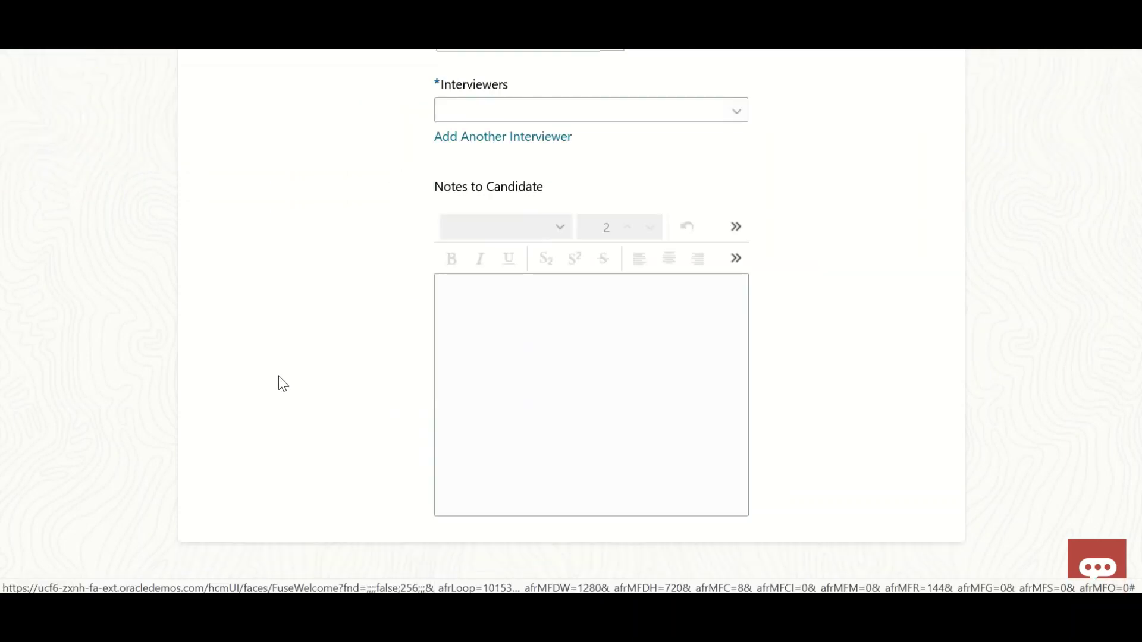
scroll(279, 381, "up", 9)
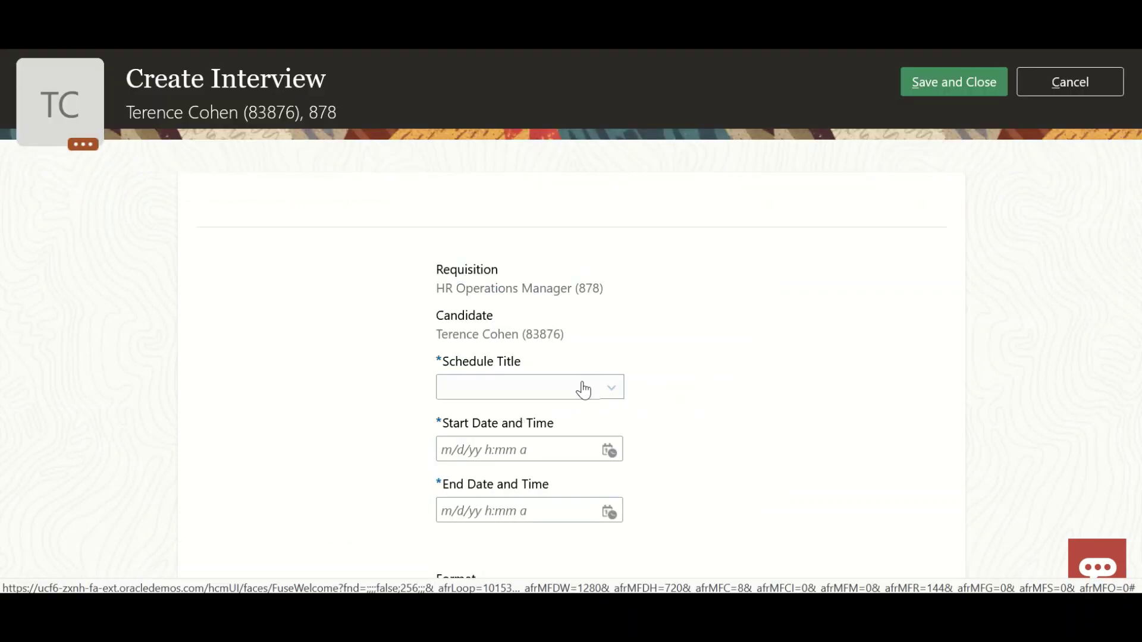
left_click(611, 394)
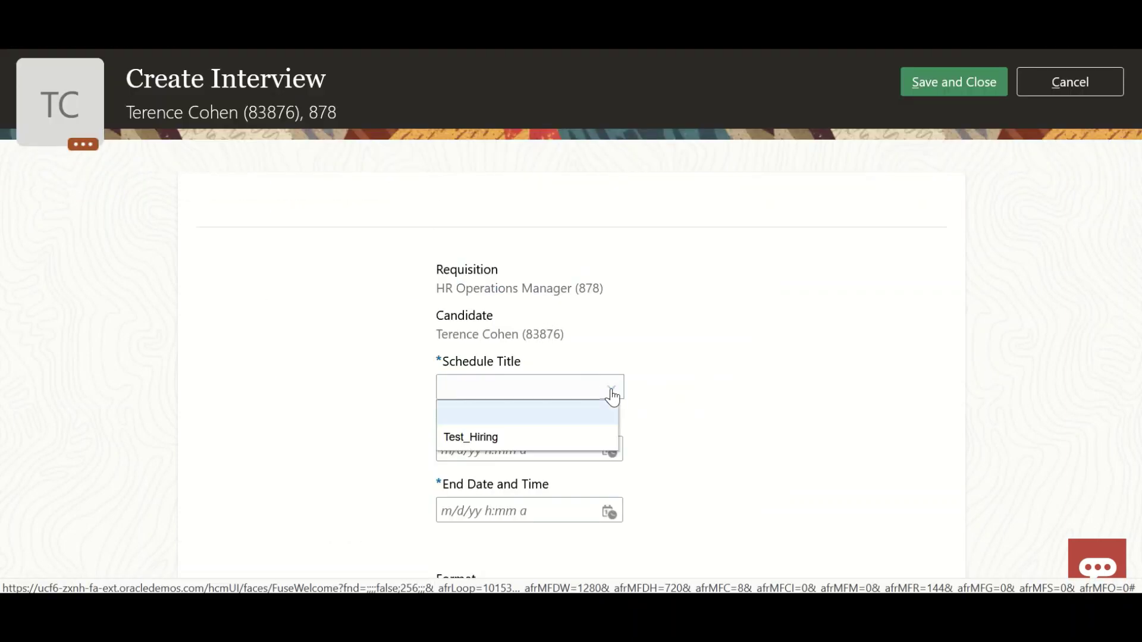
left_click(565, 440)
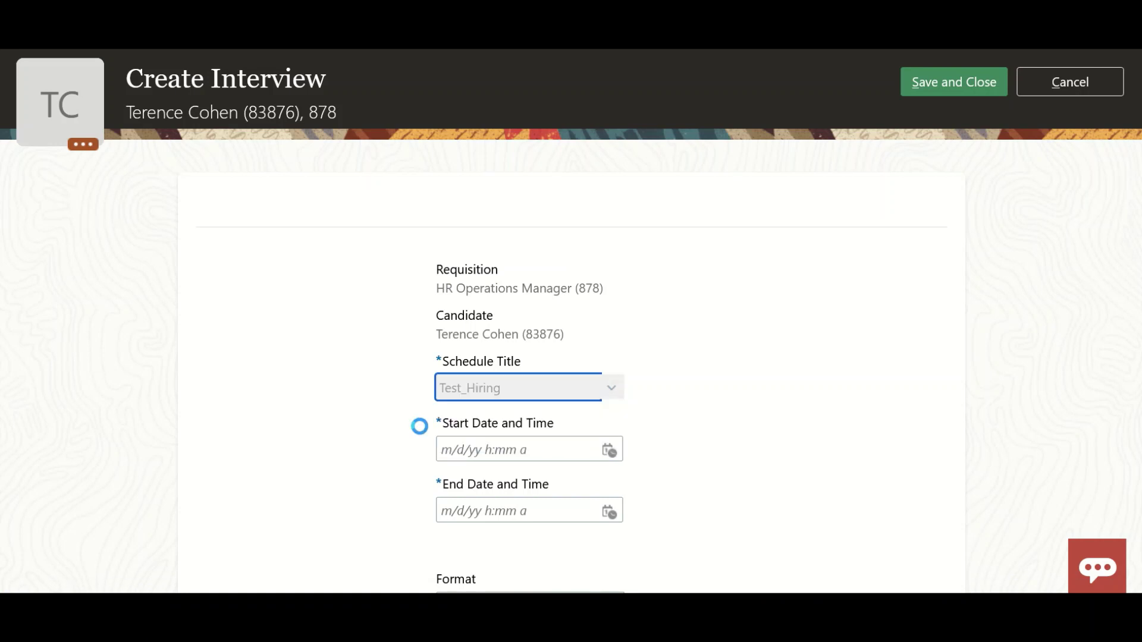
- Set the start date to January 31 and the start time to 10:00 AM
left_click(607, 445)
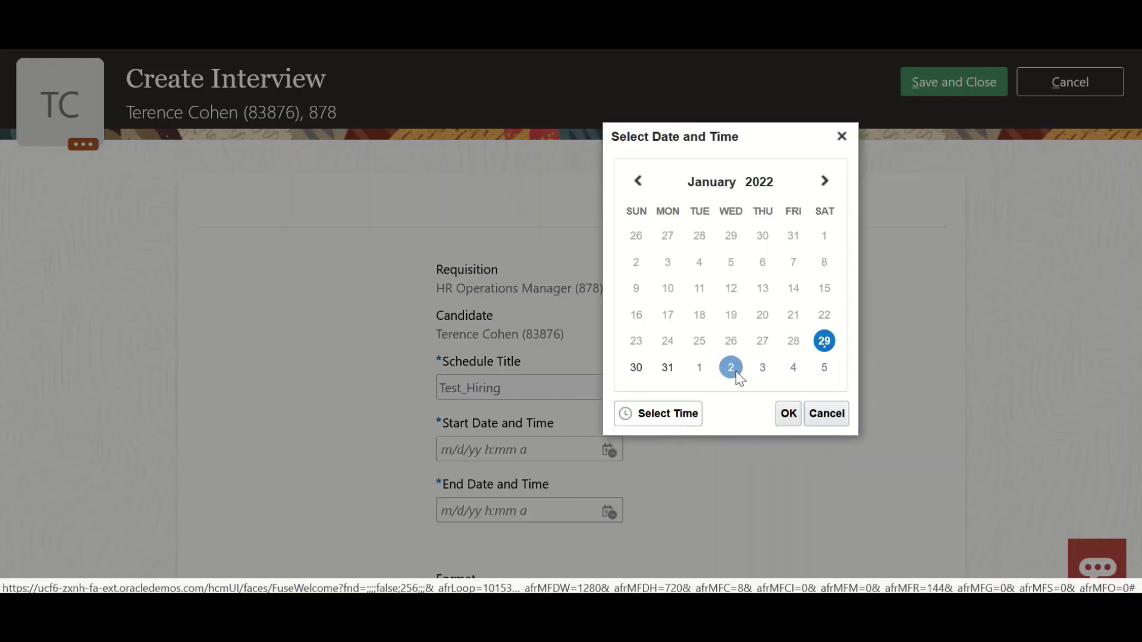
left_click(665, 372)
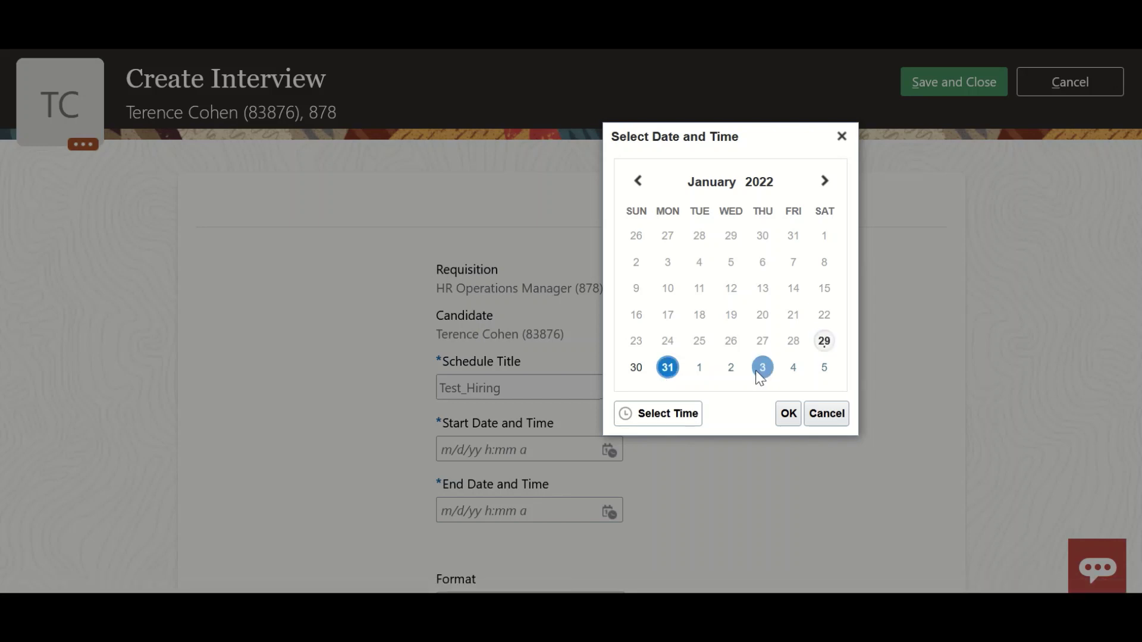
left_click(684, 419)
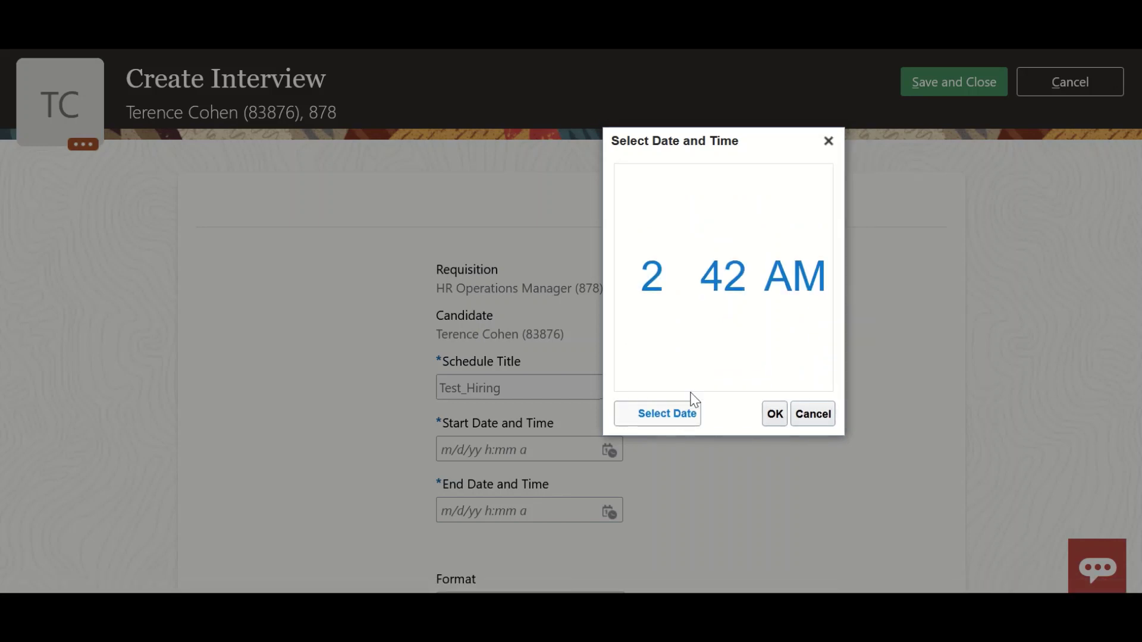
mouse_move(723, 280)
mouse_move(632, 293)
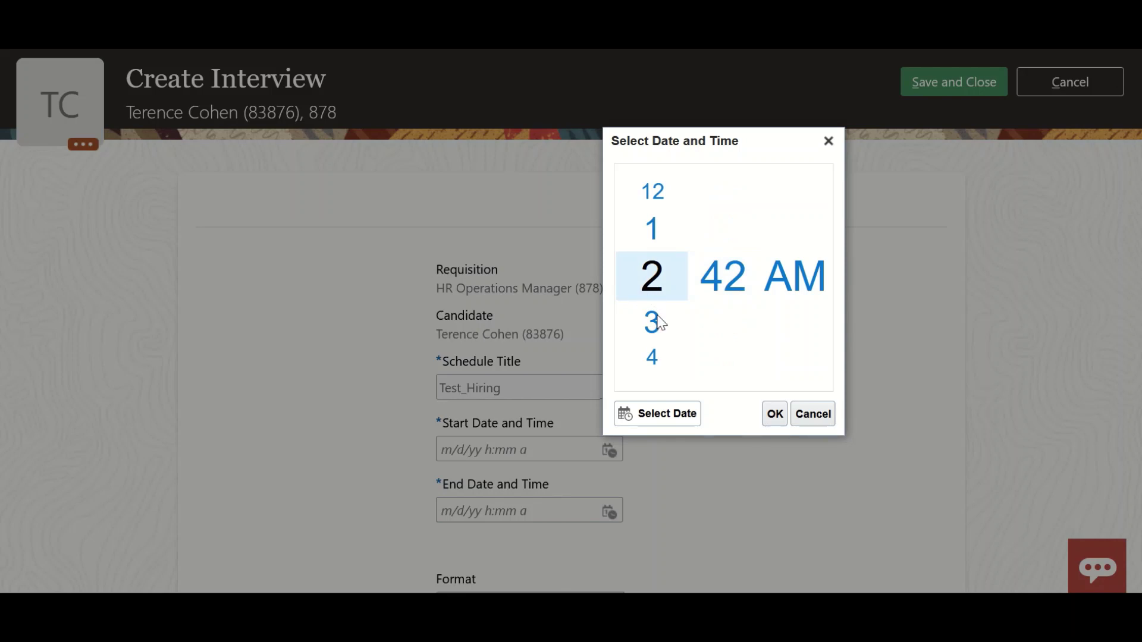
scroll(662, 318, "down", 4)
scroll(661, 315, "down", 8)
scroll(661, 315, "up", 2)
scroll(661, 316, "up", 2)
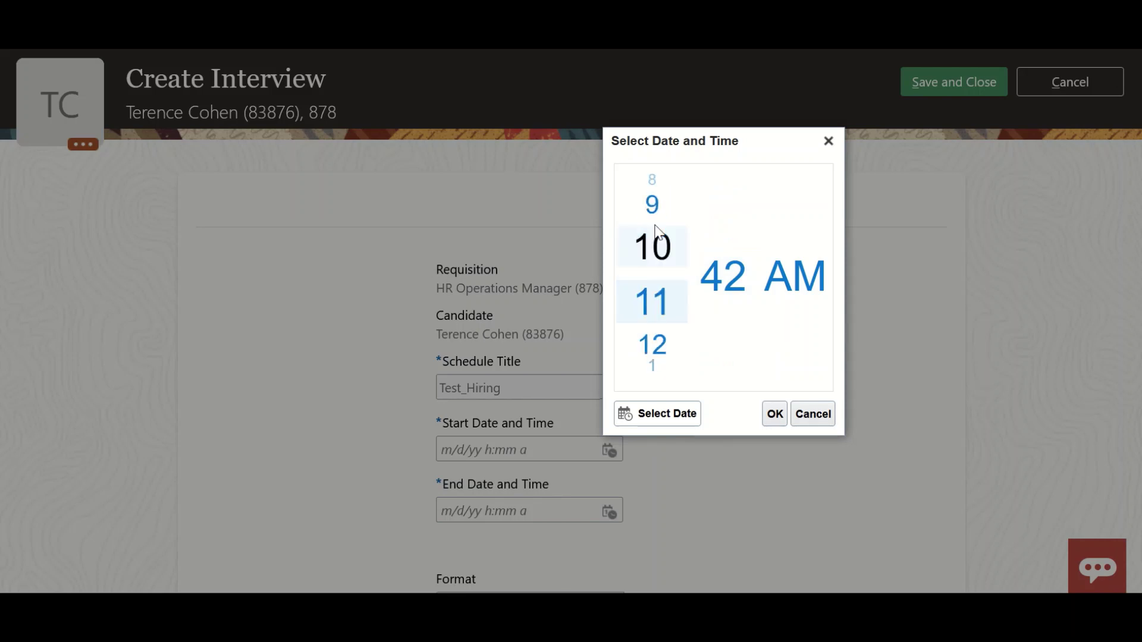
scroll(729, 278, "down", 4)
scroll(730, 279, "up", 16)
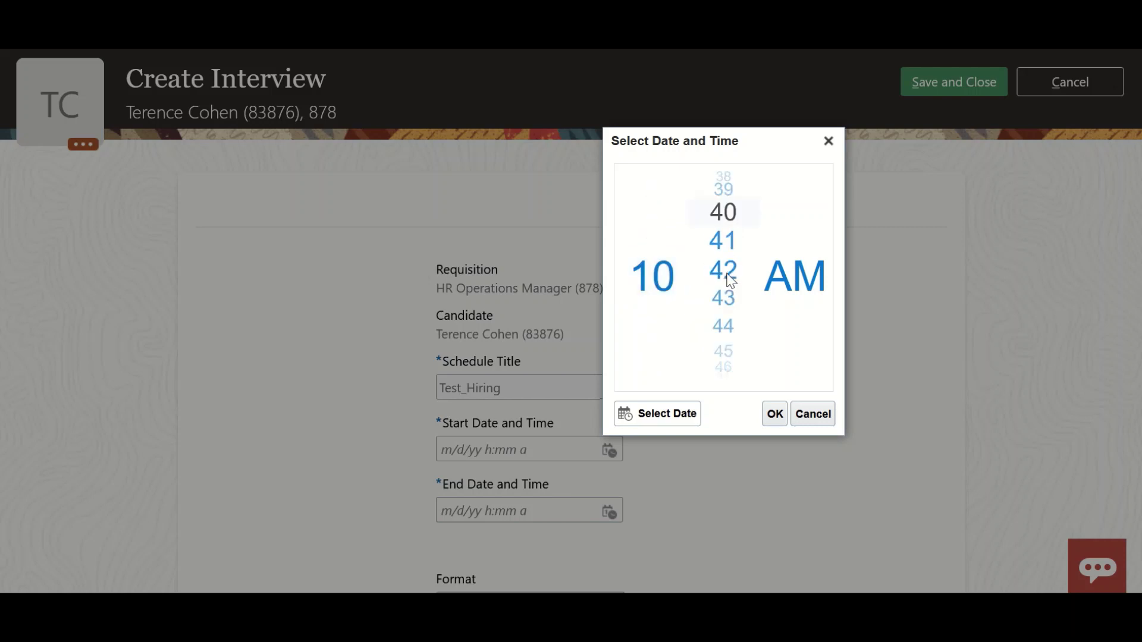
scroll(731, 280, "up", 20)
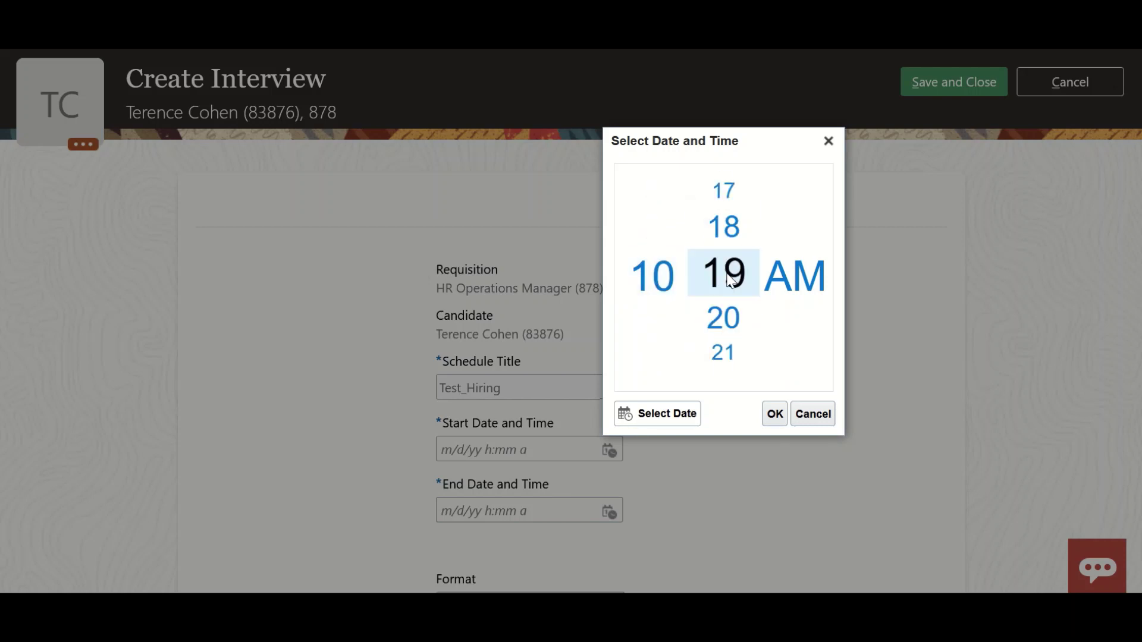
scroll(731, 280, "up", 6)
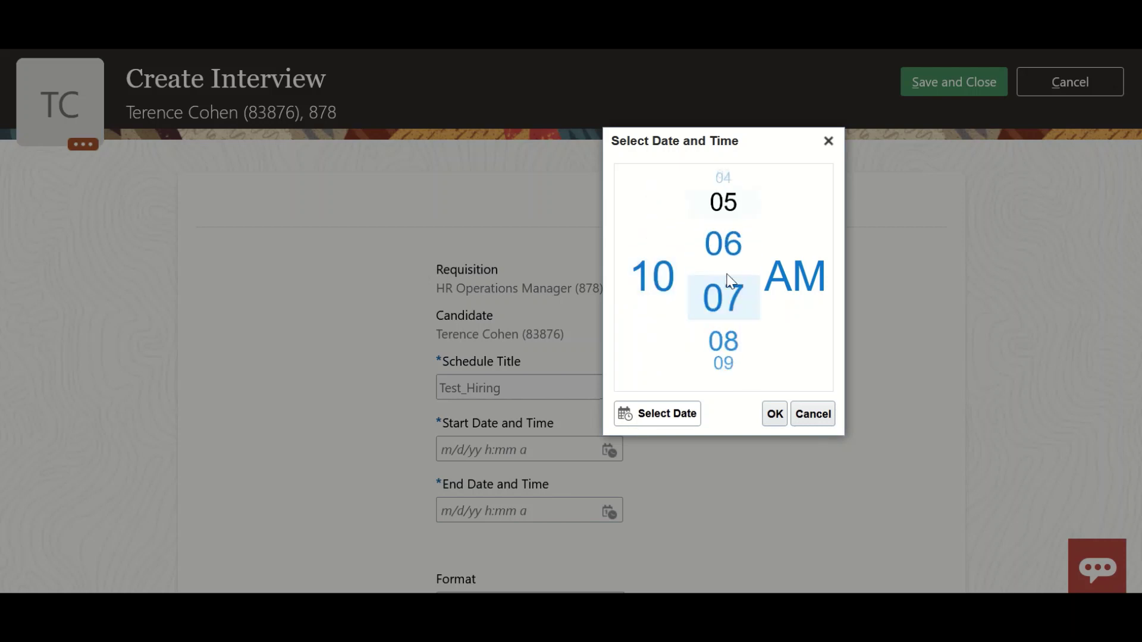
scroll(730, 280, "up", 2)
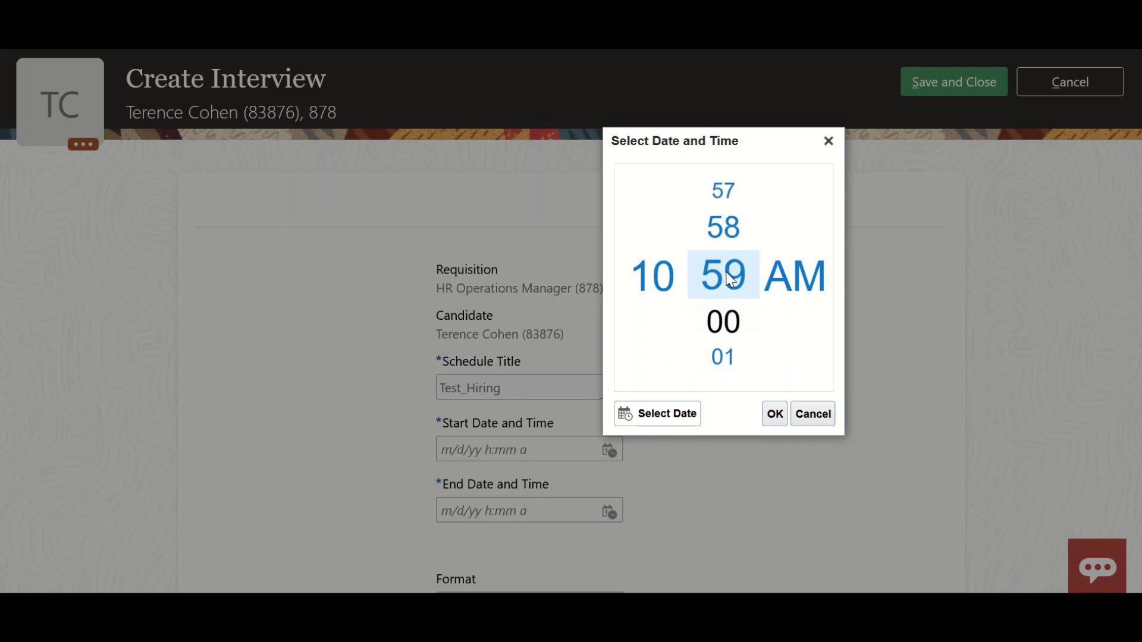
scroll(731, 280, "down", 1)
- Confirm the 10:00 AM start and set the end to January 31, 11:00 AM
left_click(775, 416)
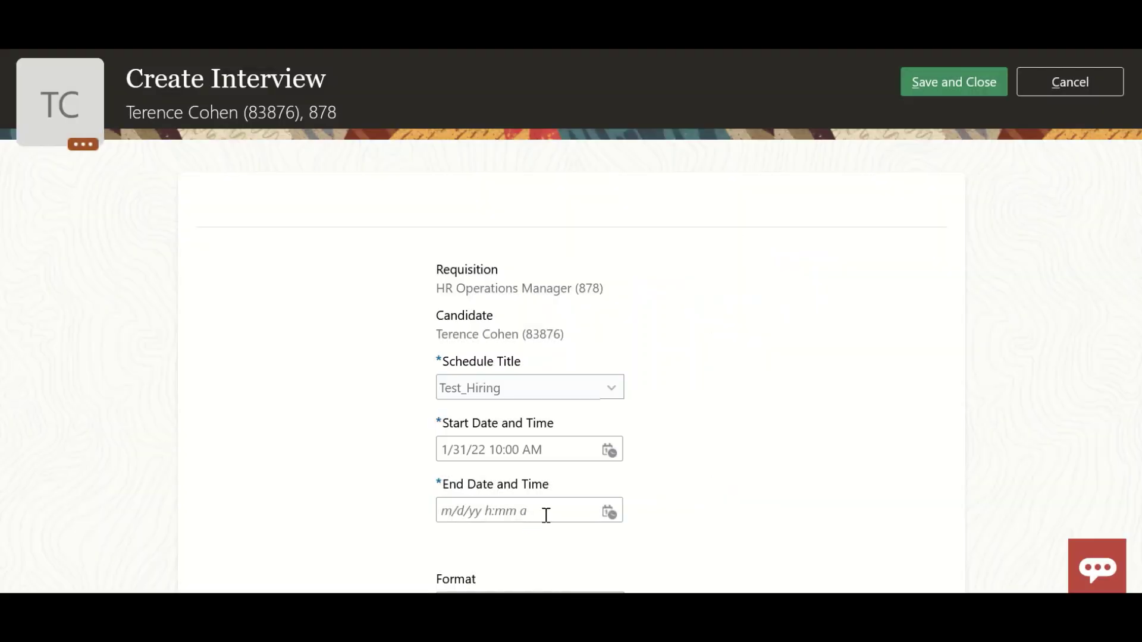
left_click(613, 508)
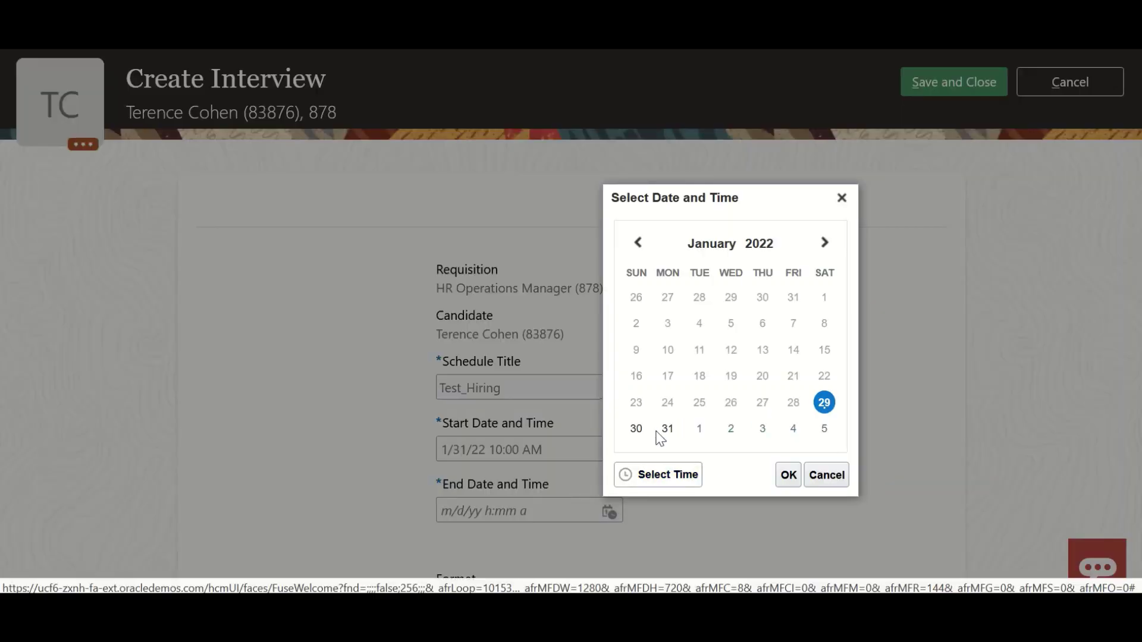
left_click(665, 431)
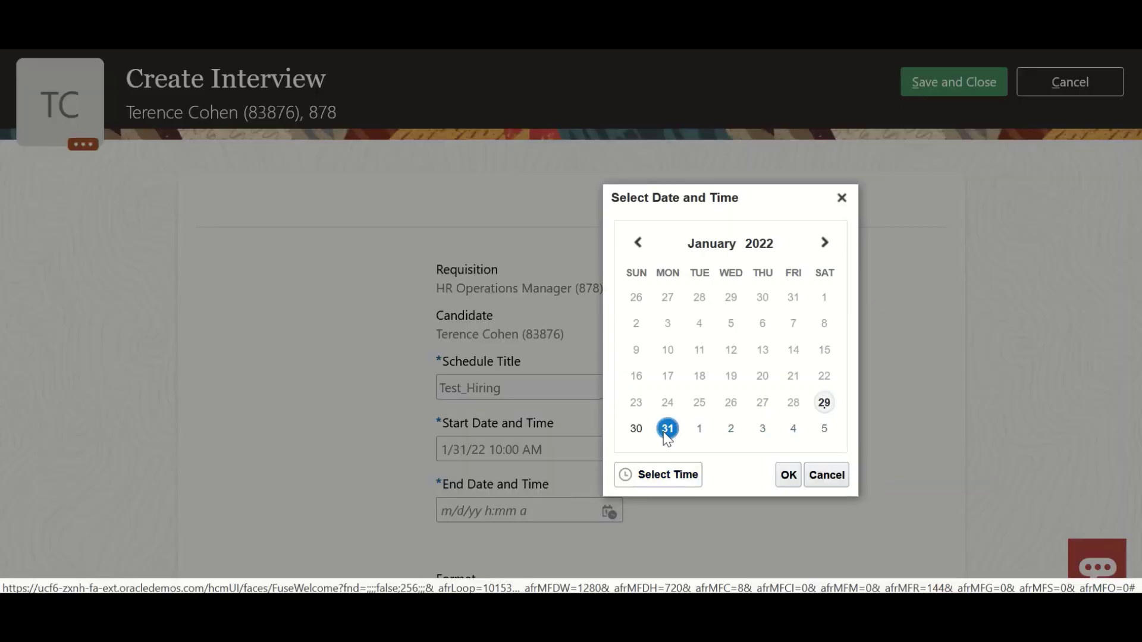
left_click(685, 475)
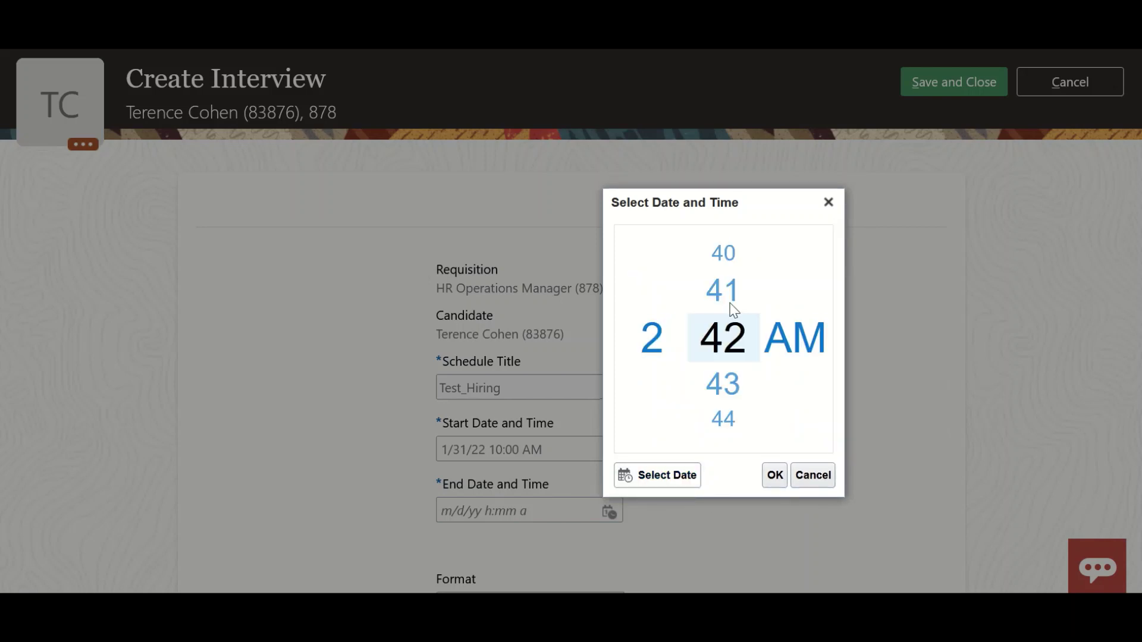
scroll(665, 337, "down", 16)
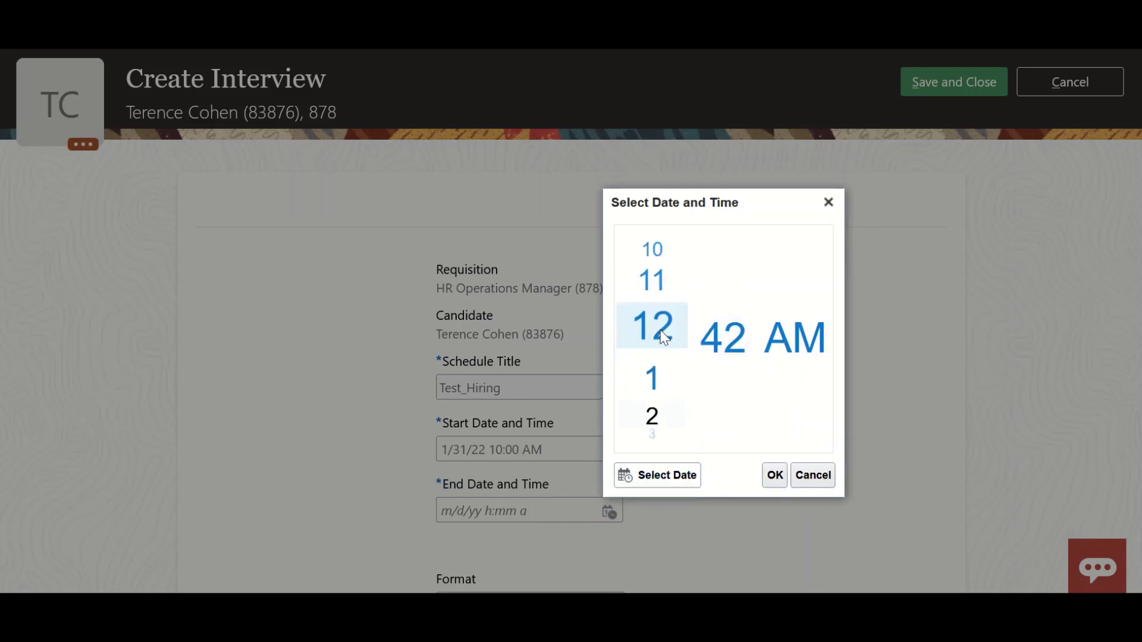
scroll(665, 337, "down", 6)
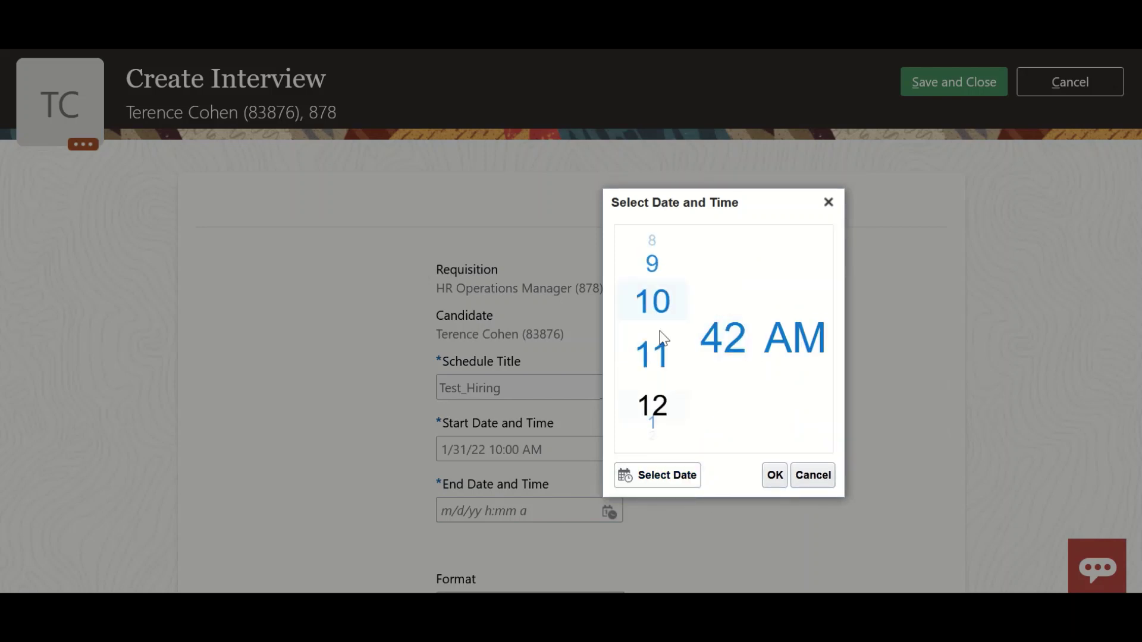
scroll(665, 336, "up", 1)
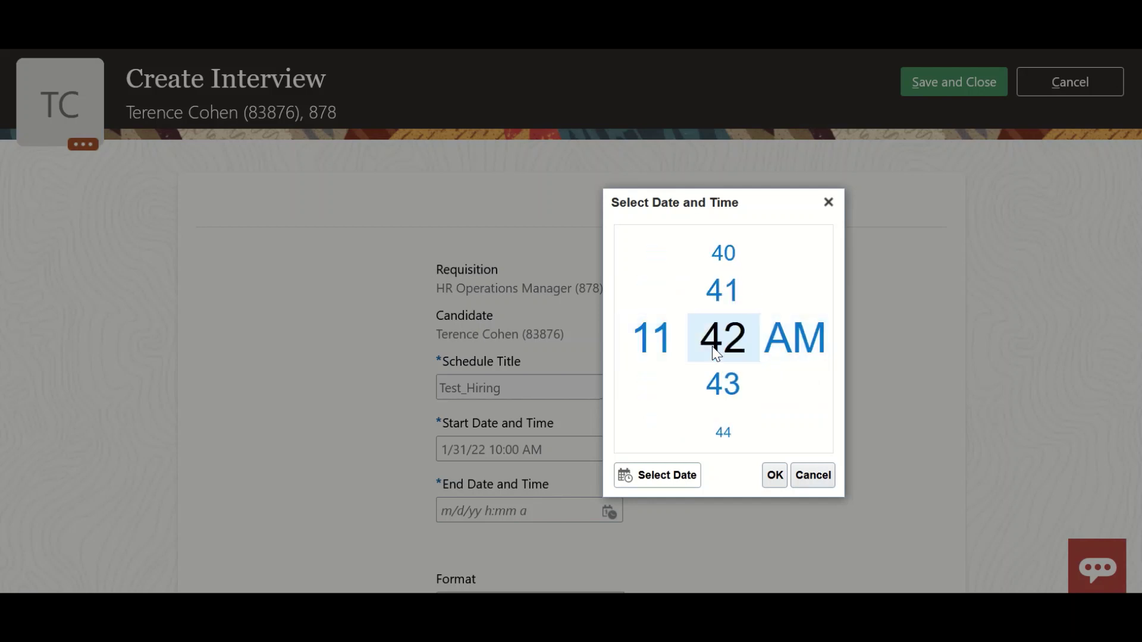
scroll(720, 348, "down", 3)
scroll(717, 353, "down", 19)
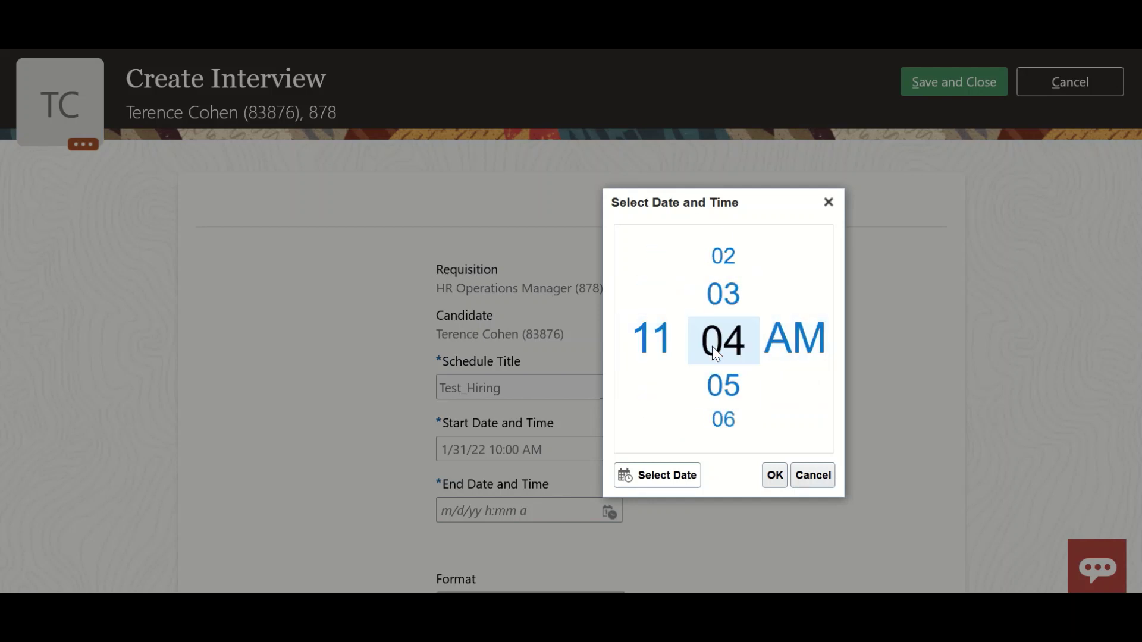
scroll(716, 353, "up", 3)
scroll(715, 353, "up", 2)
scroll(716, 353, "down", 1)
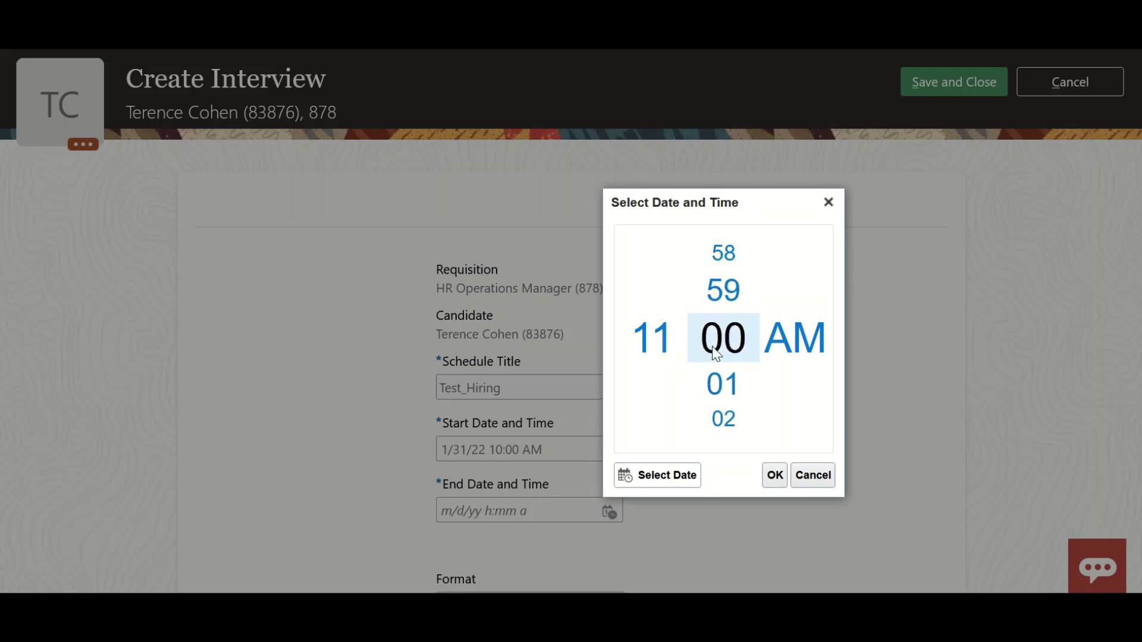
left_click(770, 473)
scroll(337, 373, "down", 5)
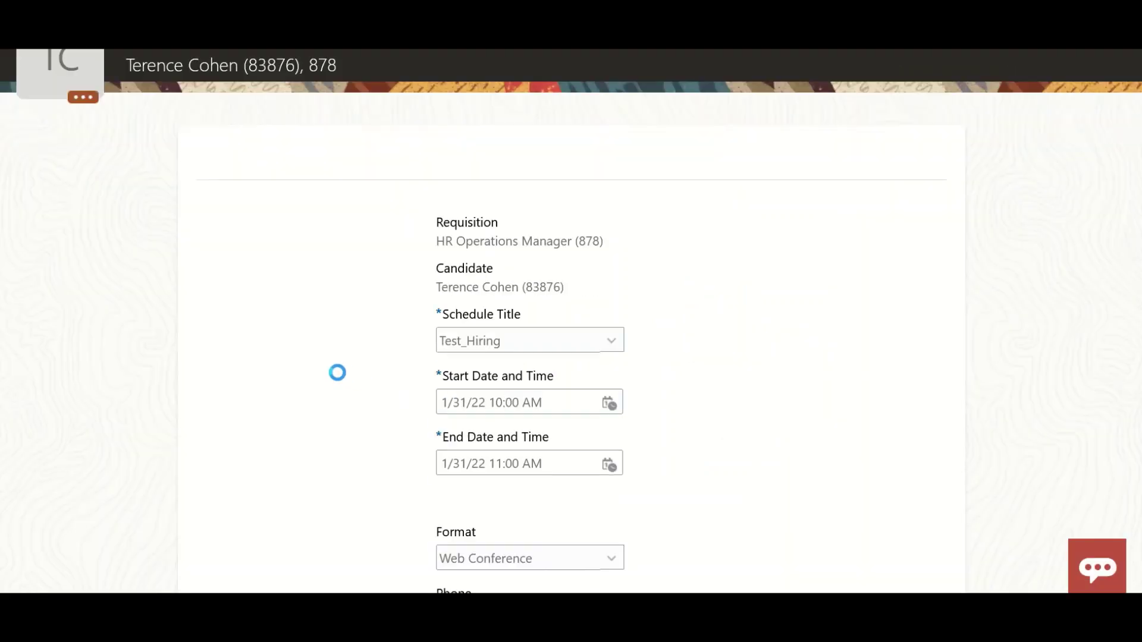
scroll(523, 339, "down", 2)
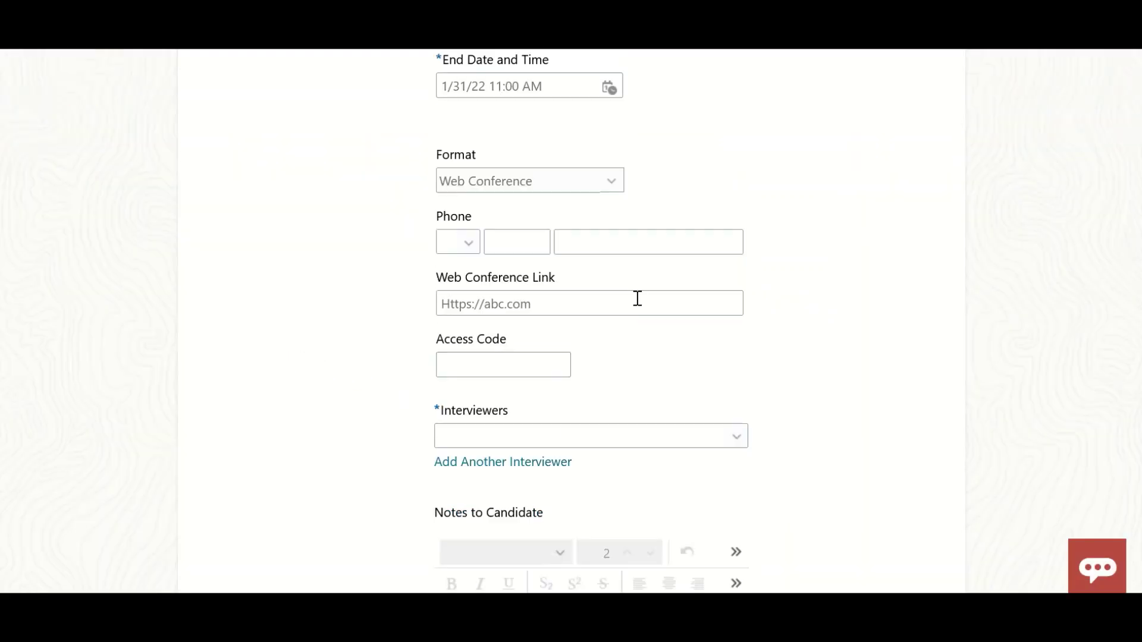
scroll(377, 439, "down", 2)
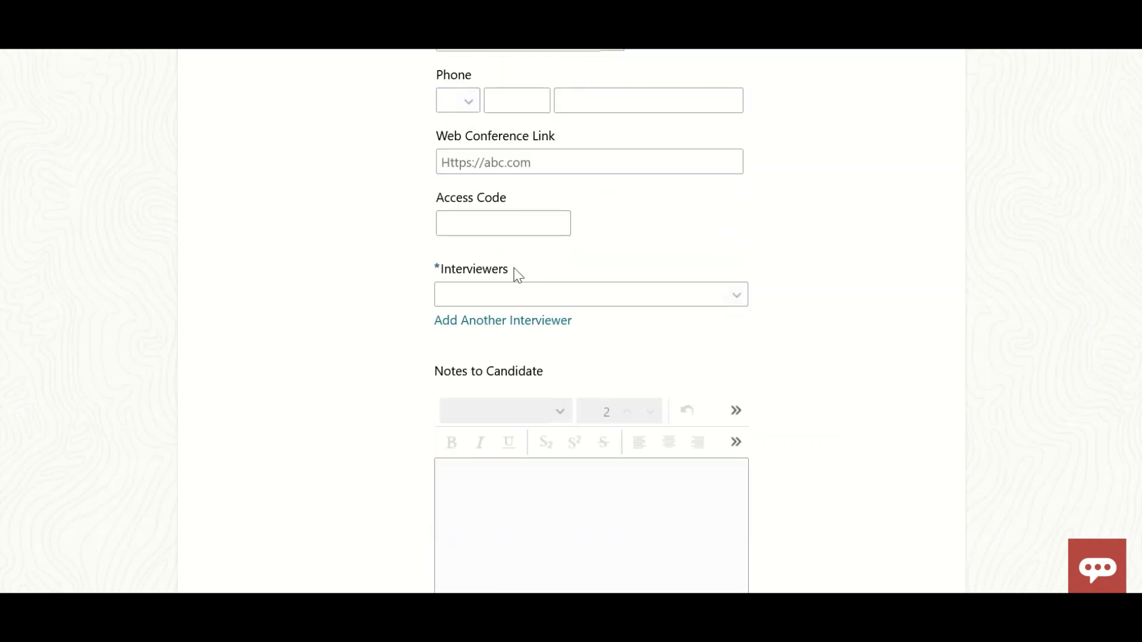
left_click(734, 302)
left_click(654, 354)
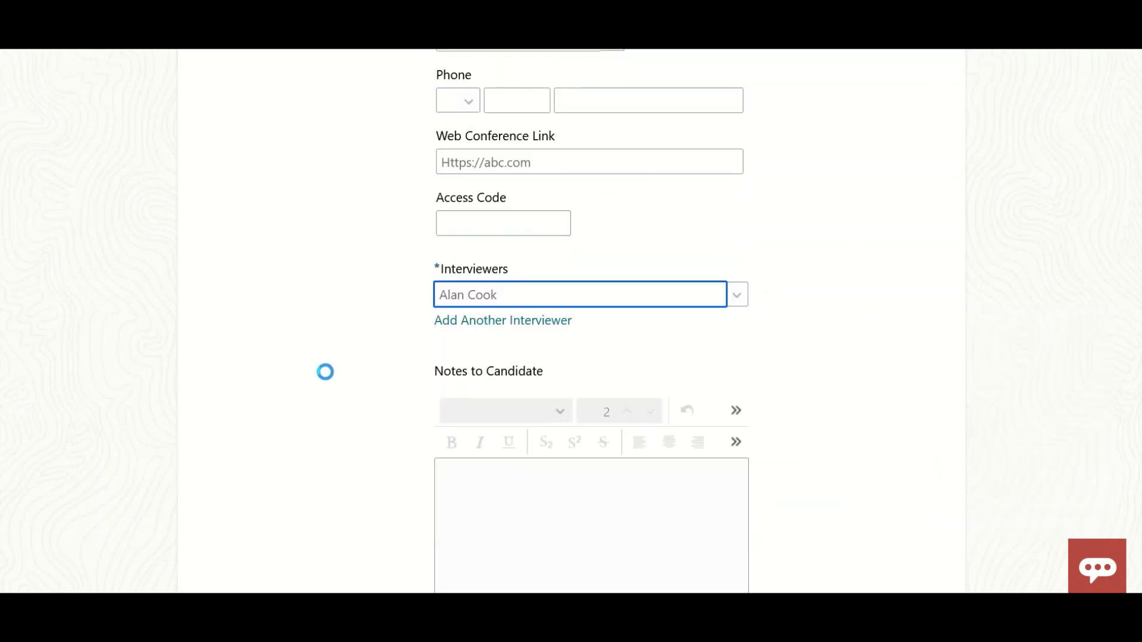
- Write 'Test Notification' in the Notes to Candidate field
scroll(384, 351, "down", 3)
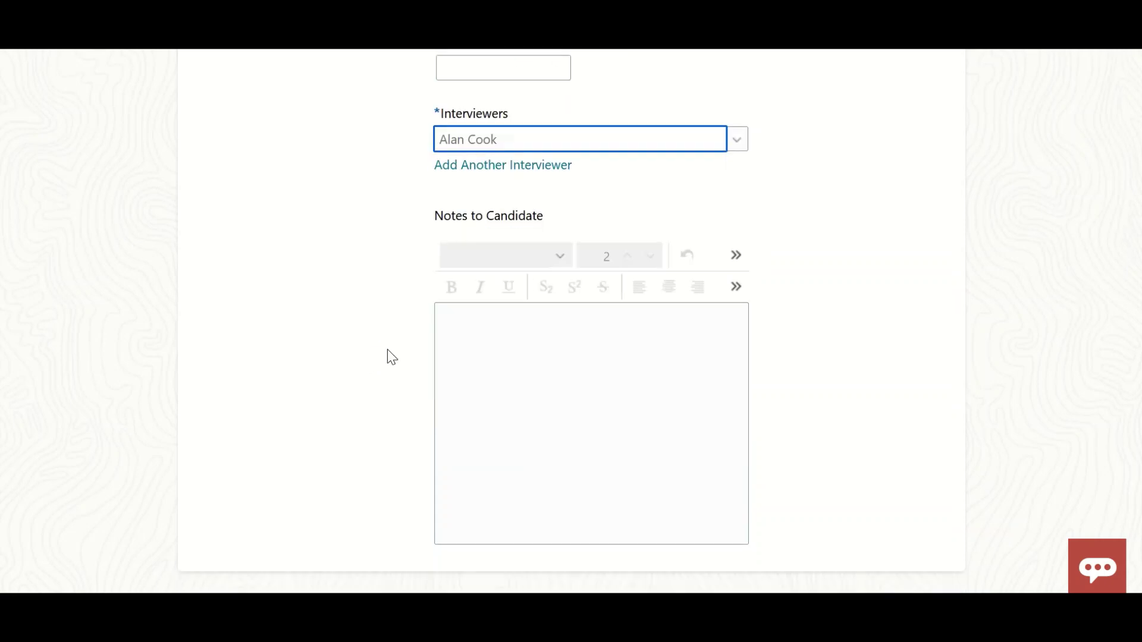
left_click(506, 325)
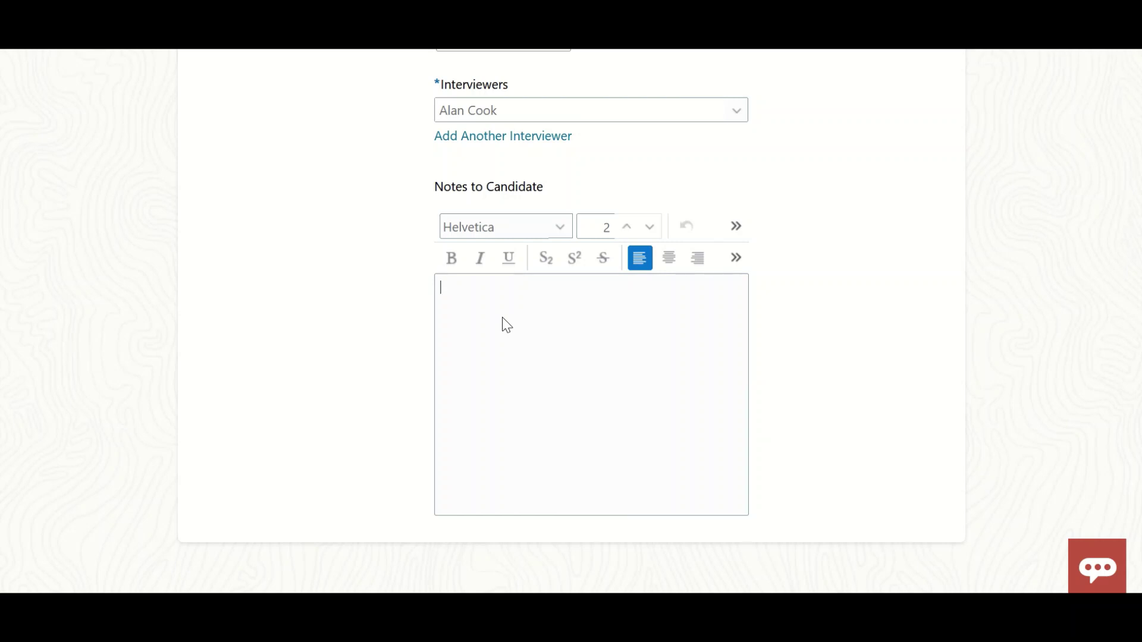
type("Test Notification")
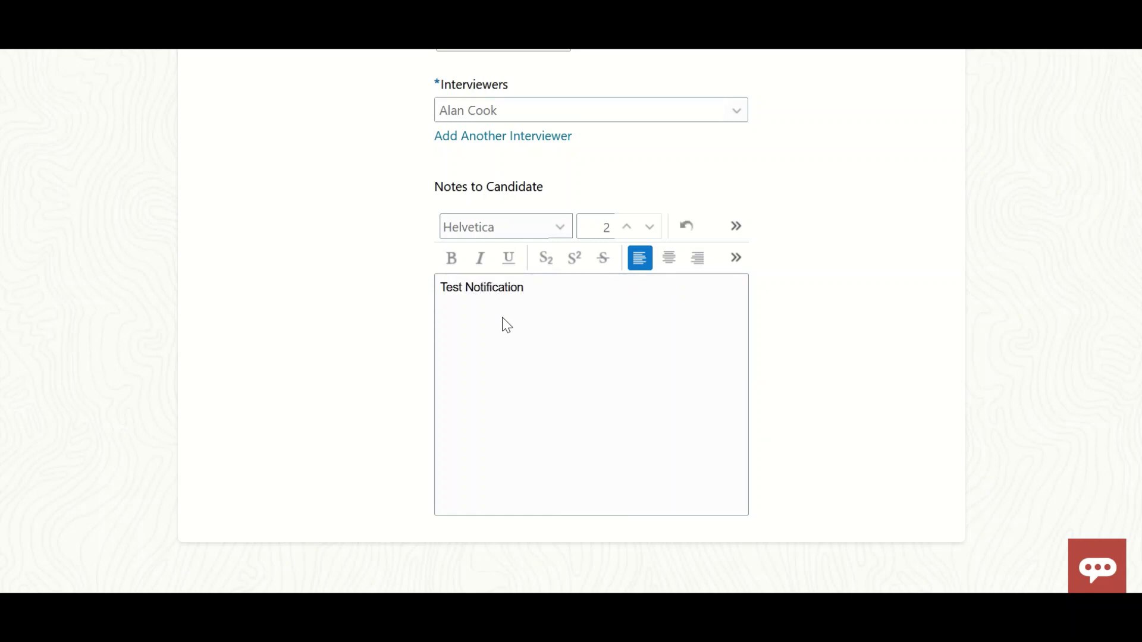
scroll(329, 367, "up", 10)
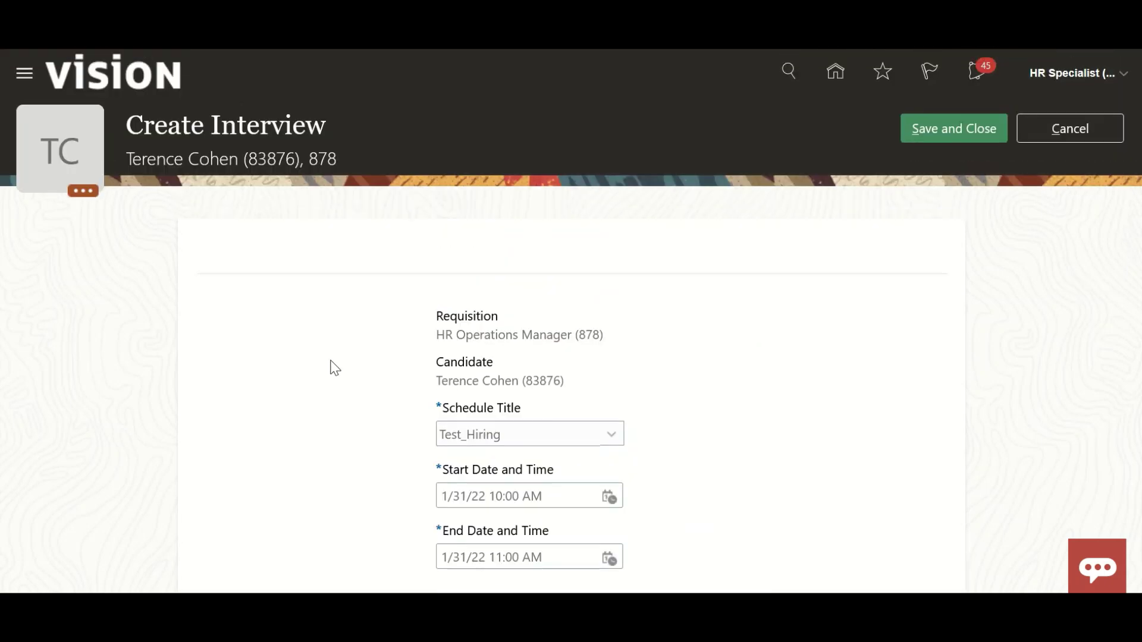
- Save the Test_Hiring interview and review its row options without cancelling it
left_click(926, 133)
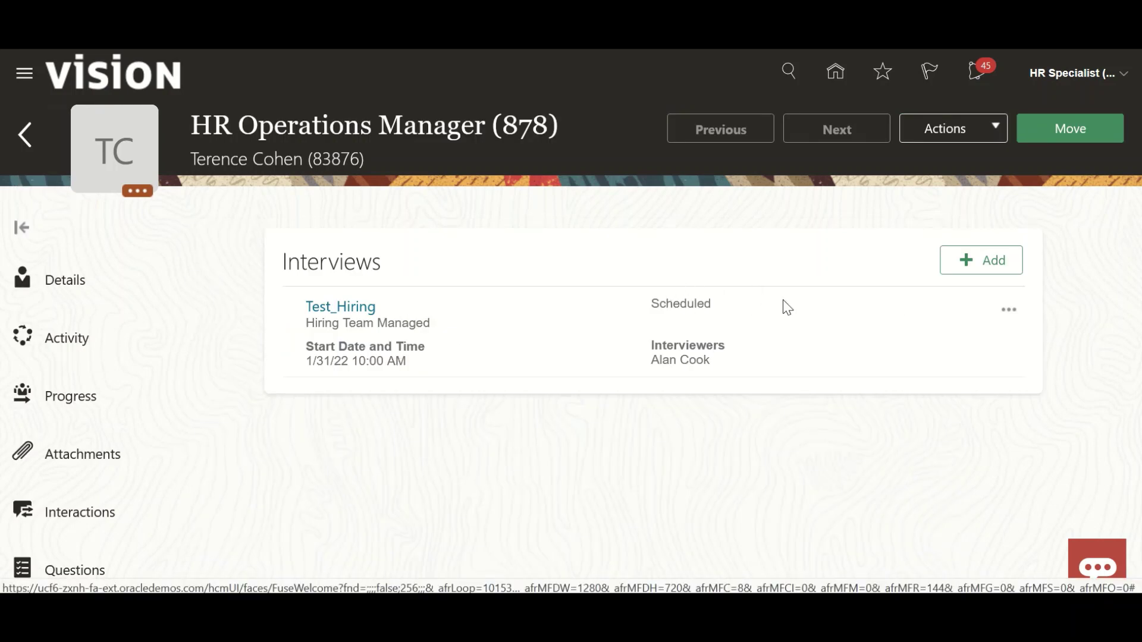
left_click(1010, 310)
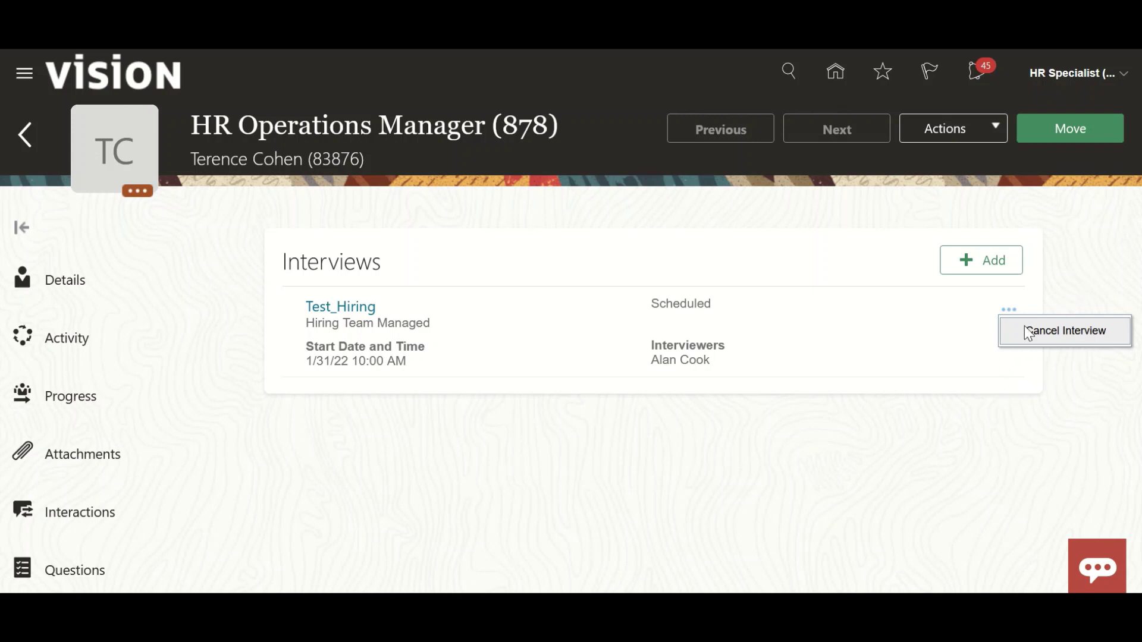
left_click(553, 440)
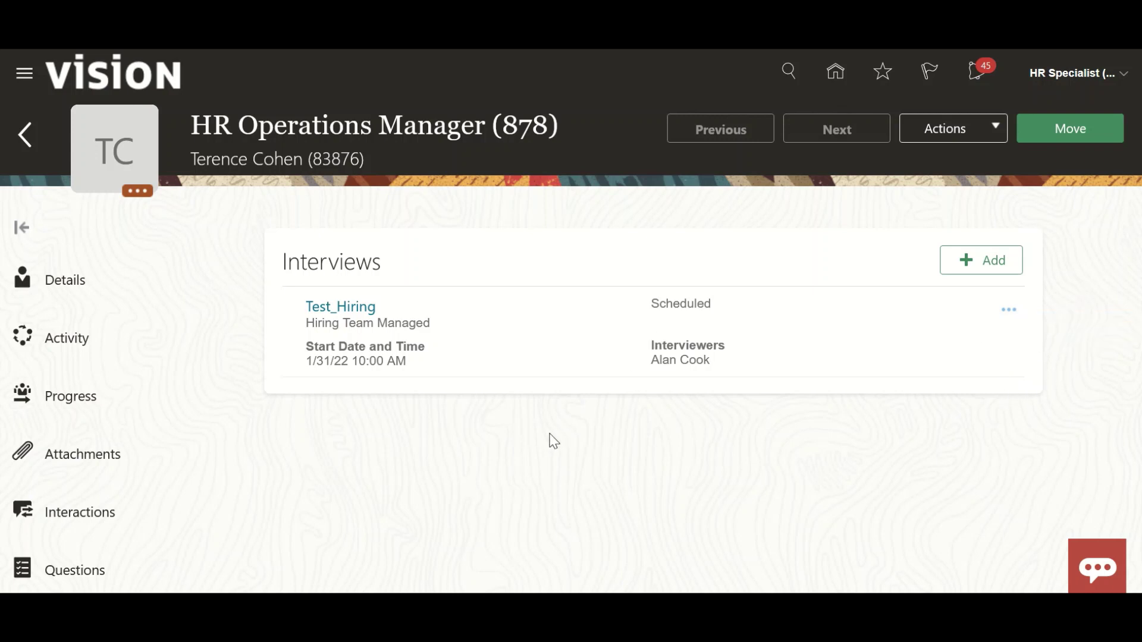
left_click(1009, 309)
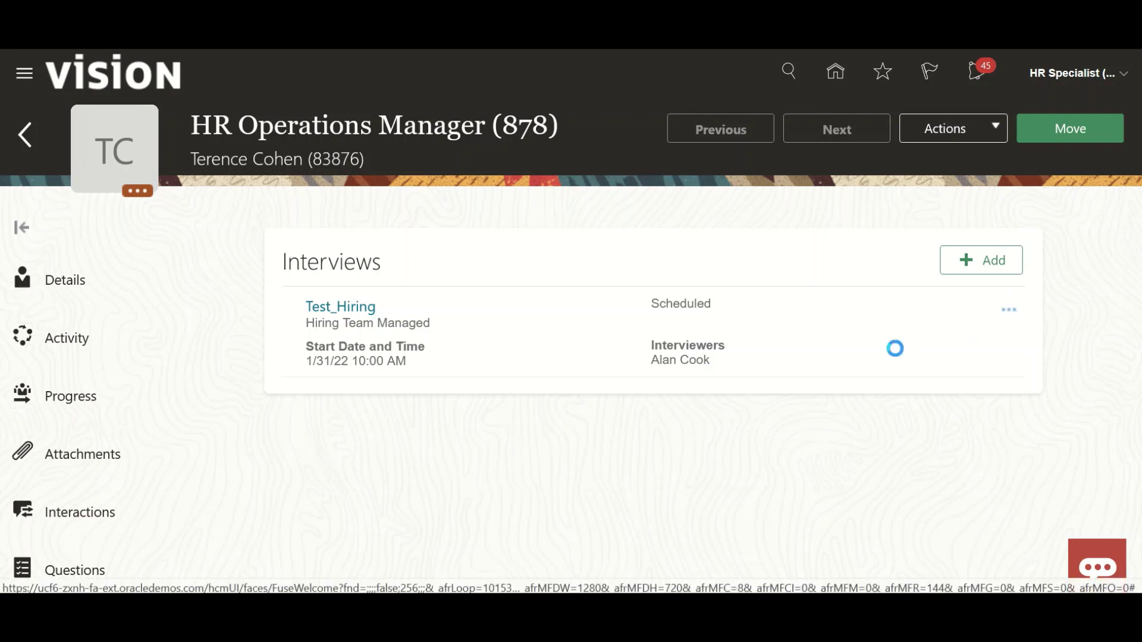
left_click(657, 451)
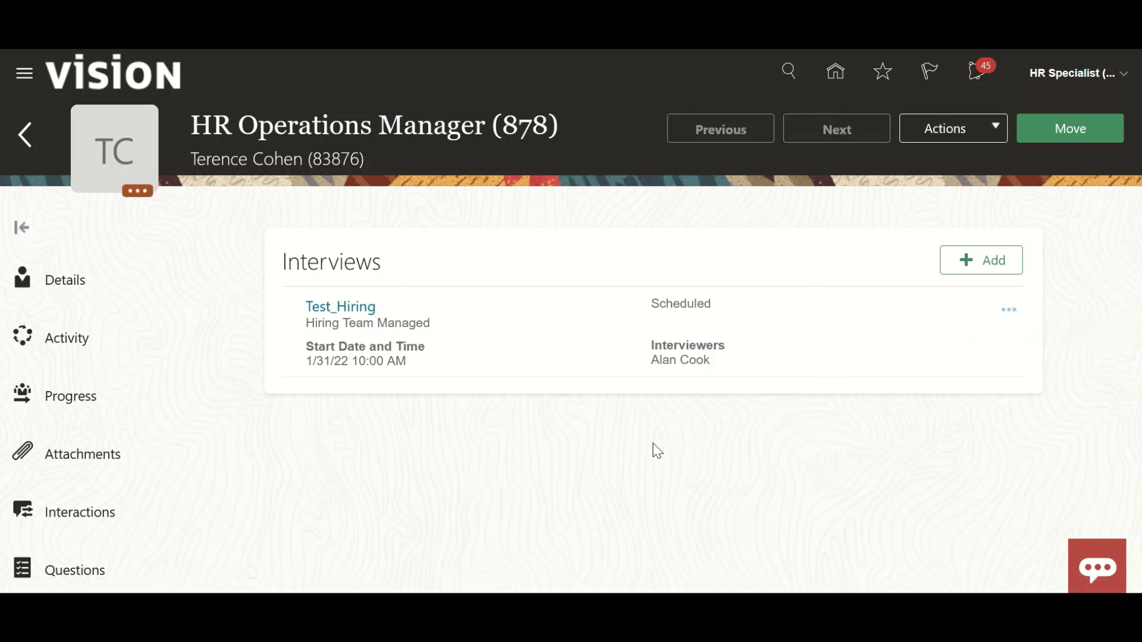